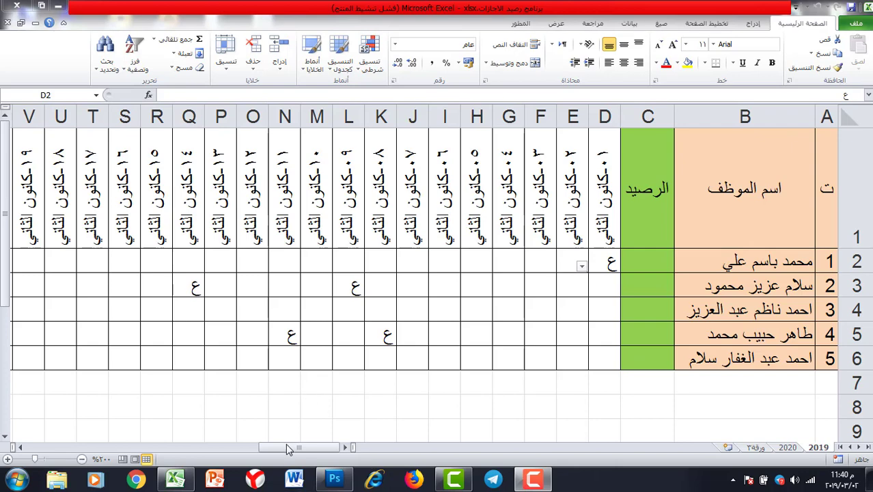
- Below the employee table, enter the leave type مرضية in cell B9 and its code ض in C9
drag(276, 445, 300, 449)
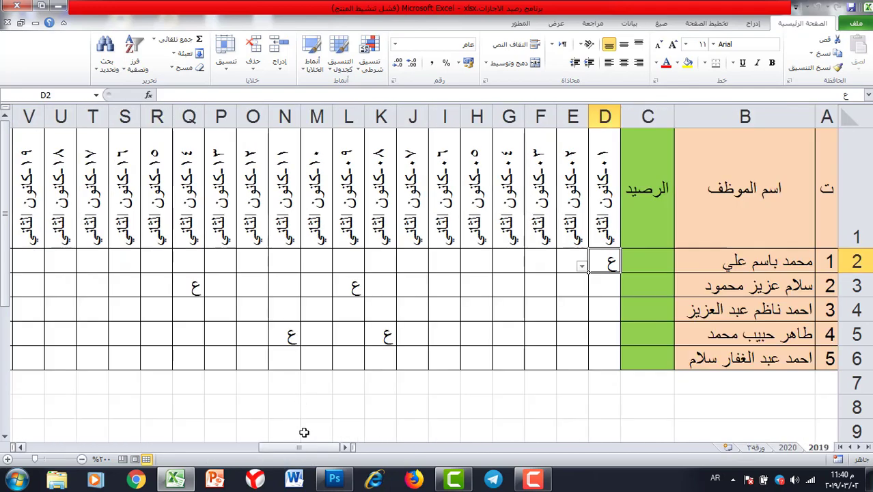
click(5, 437)
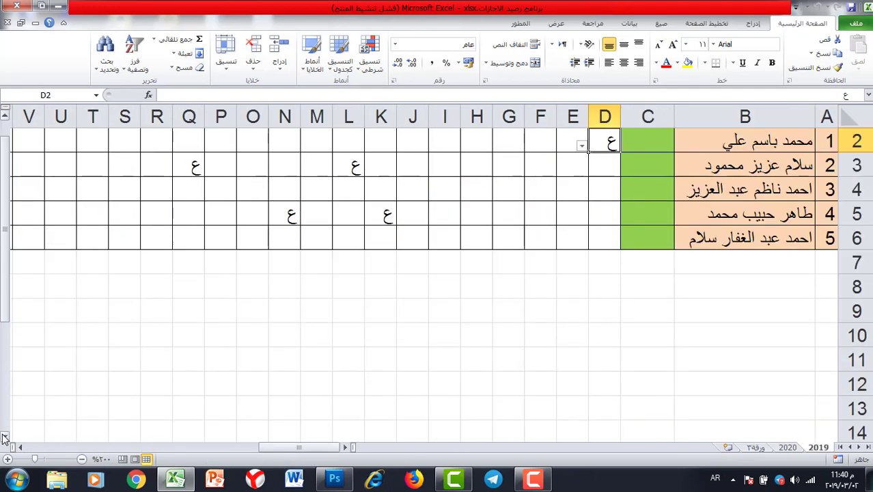
click(5, 437)
mouse_move(4, 260)
mouse_down()
mouse_move(4, 190)
mouse_move(4, 249)
mouse_up()
scroll(316, 444, up, 3)
drag(317, 444, 360, 446)
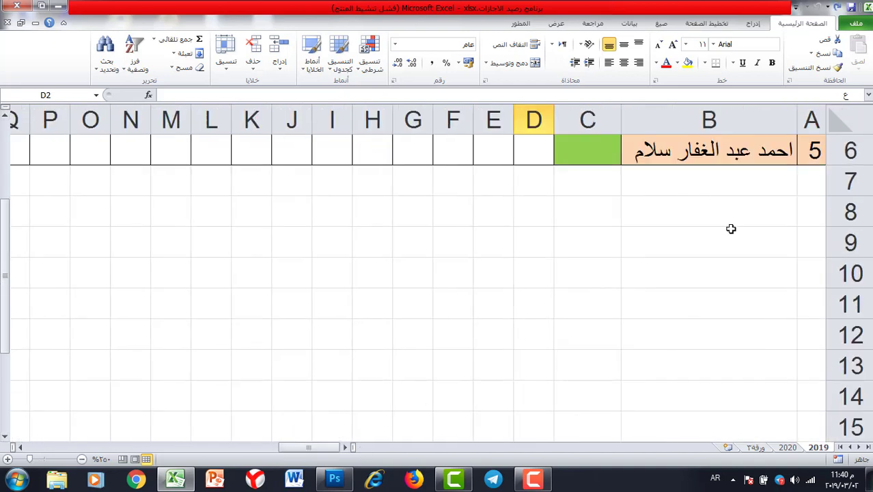
click(713, 244)
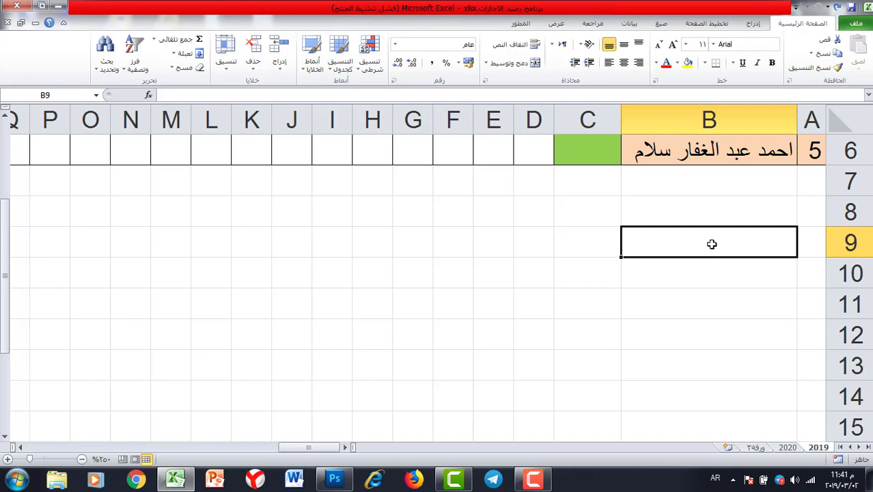
text(مرض)
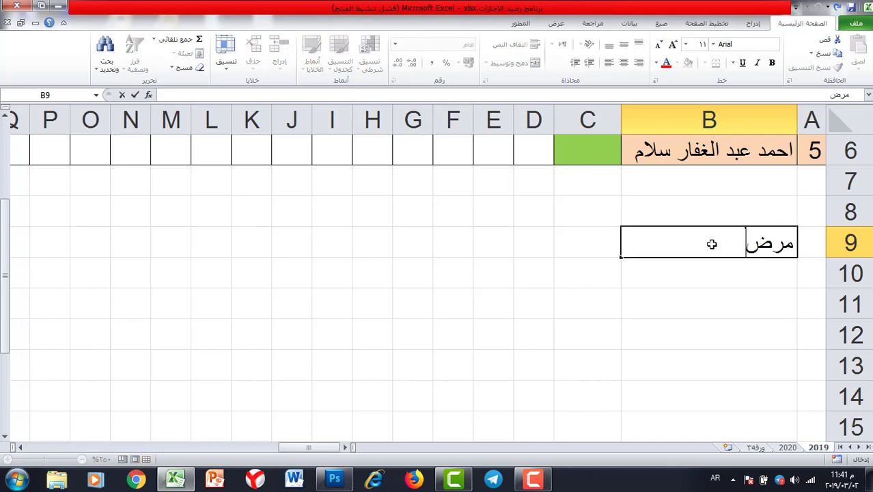
text(ي)
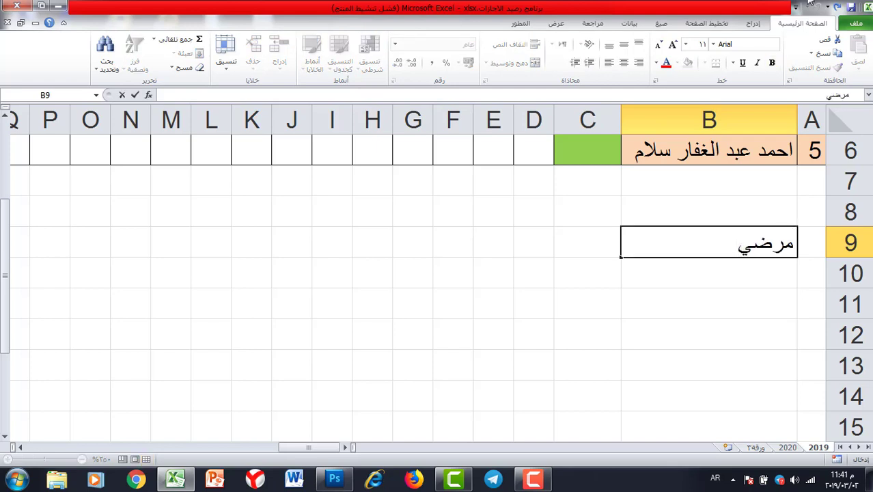
text(ة)
click(573, 250)
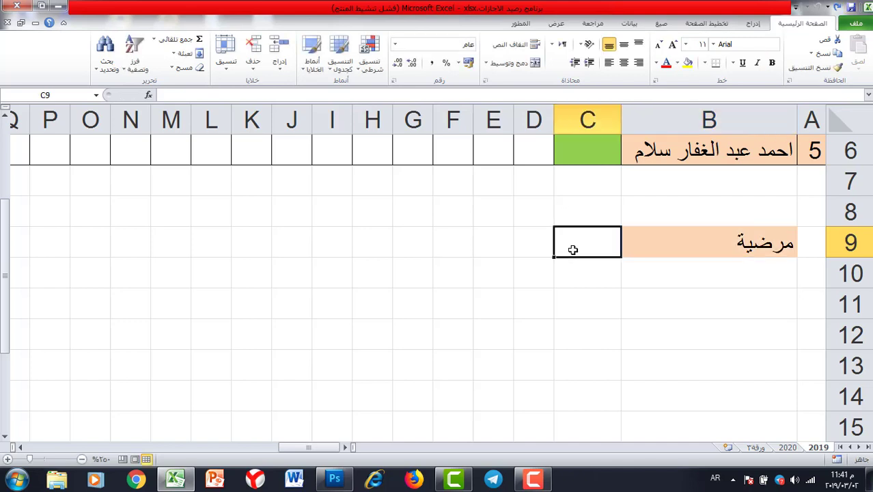
text(ض)
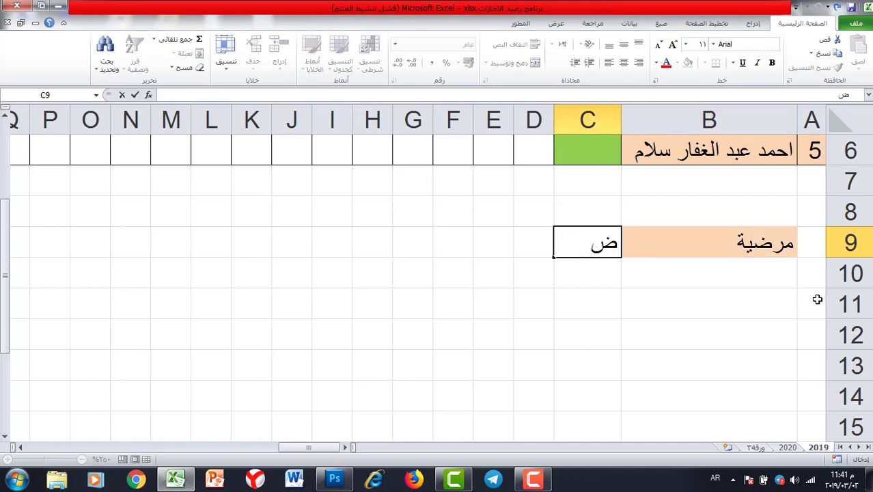
- Add the leave type ايفاد in cell B10 with its code ي in C10
click(767, 280)
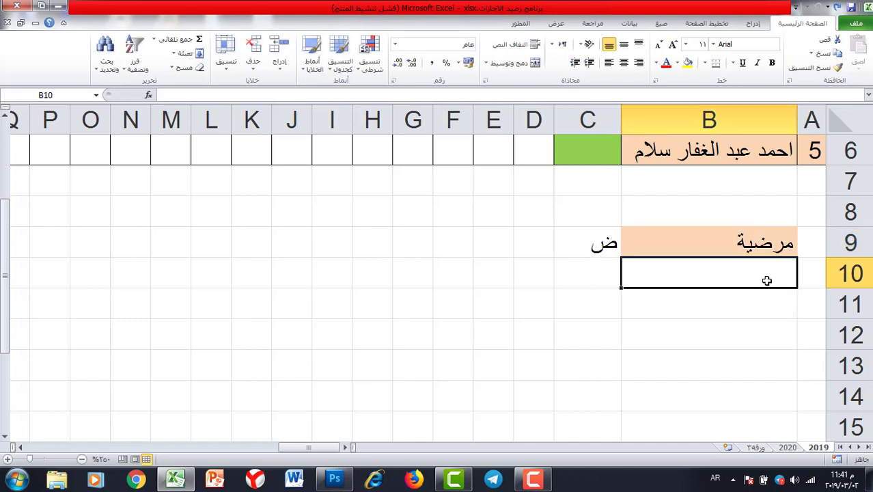
text(ايقاف)
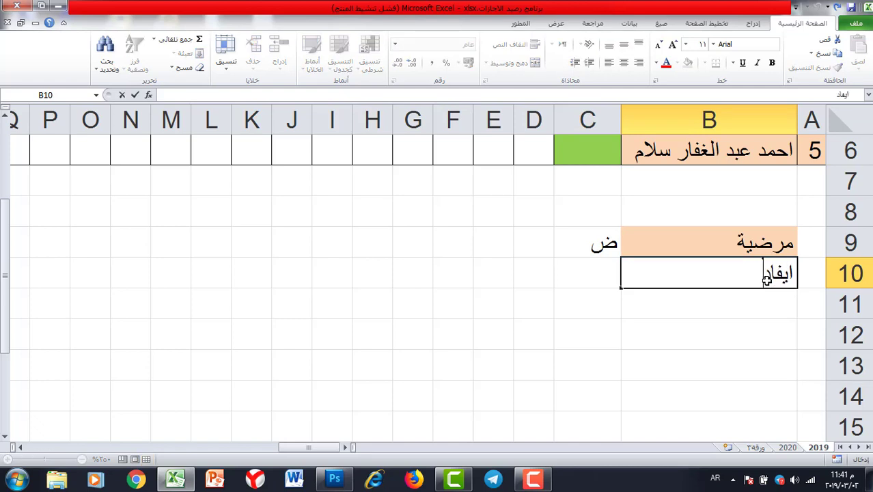
click(585, 275)
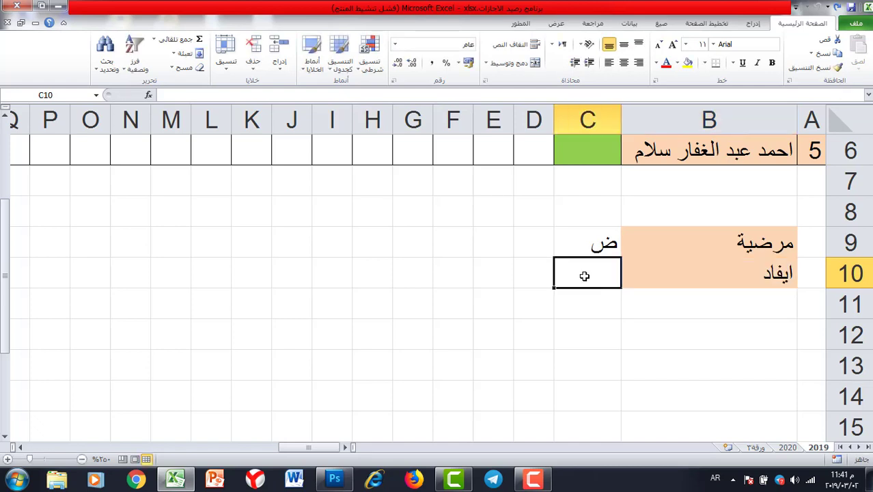
text(ي)
click(615, 241)
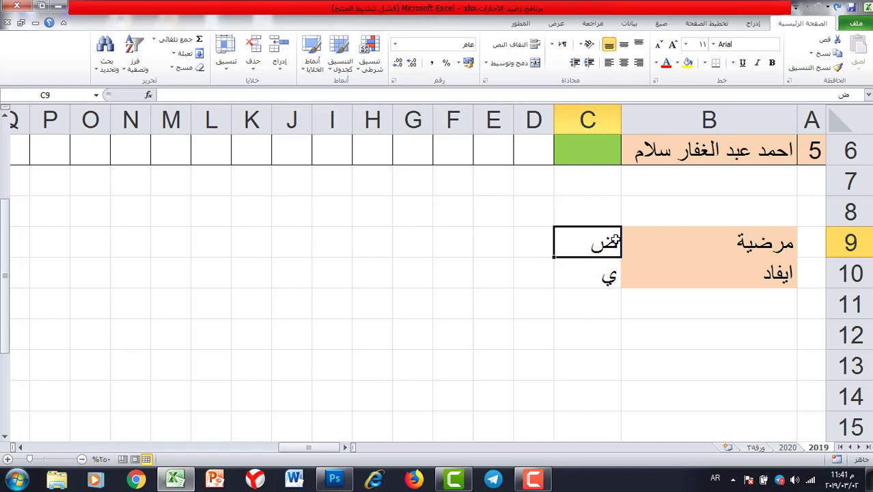
click(592, 277)
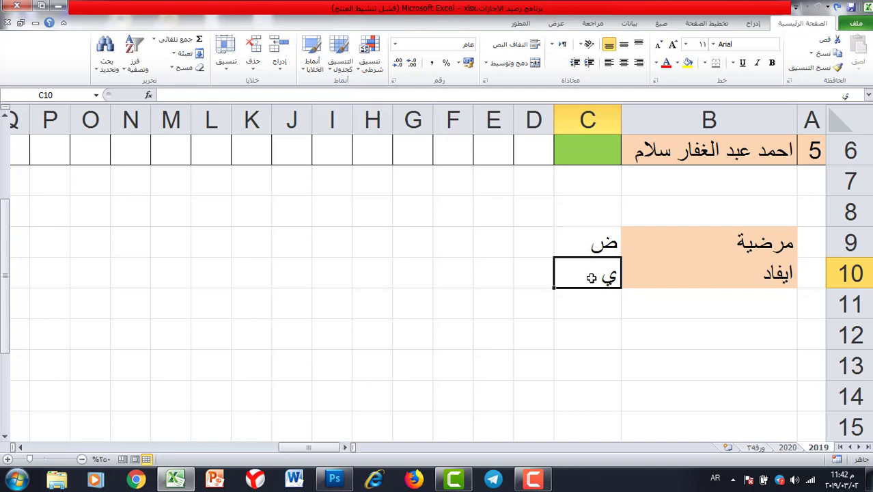
- Add the leave type اعتيادية in cell B11 with its code ع in C11
click(757, 298)
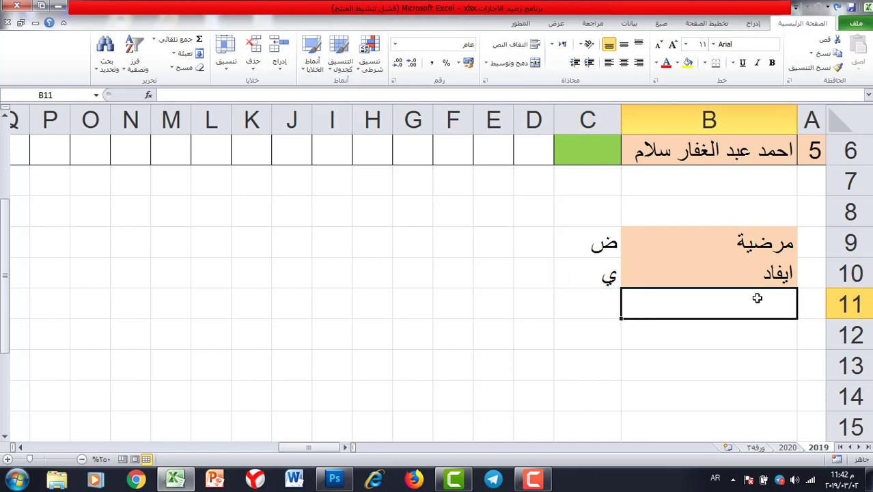
text(ا)
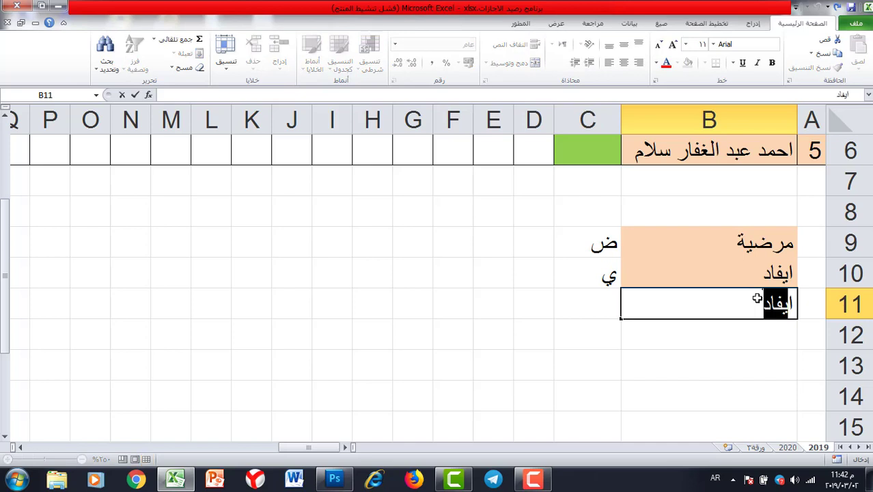
text(عتيادية)
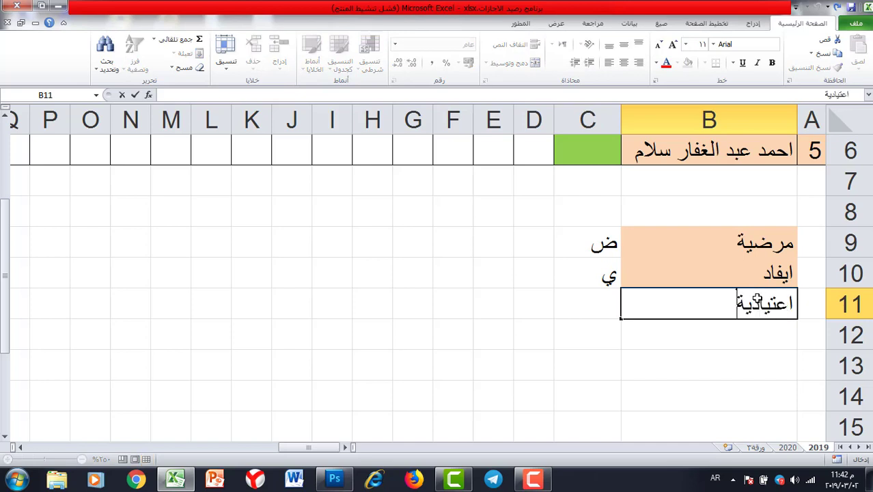
click(584, 303)
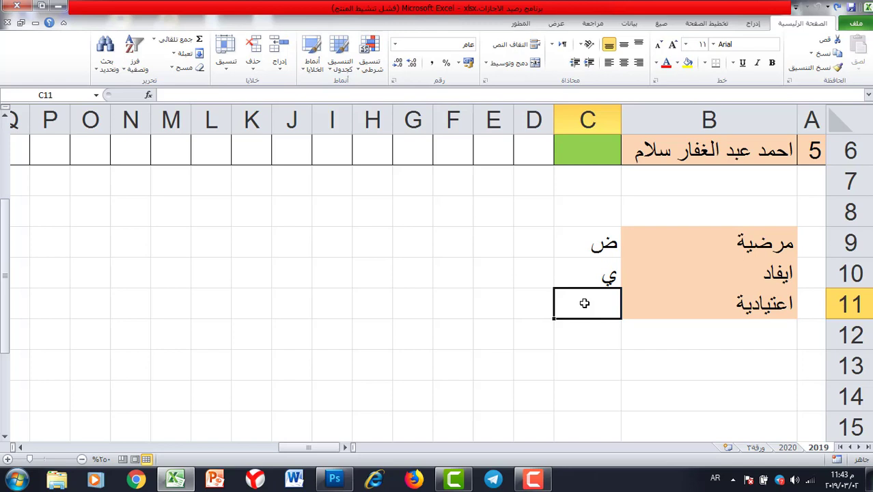
text(ع)
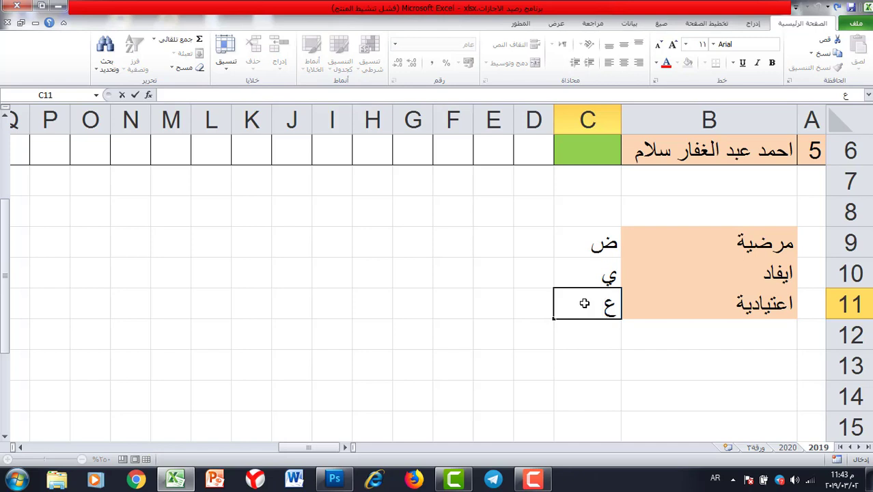
- Add the leave type امومة in cell B12 with its code م in C12
click(747, 329)
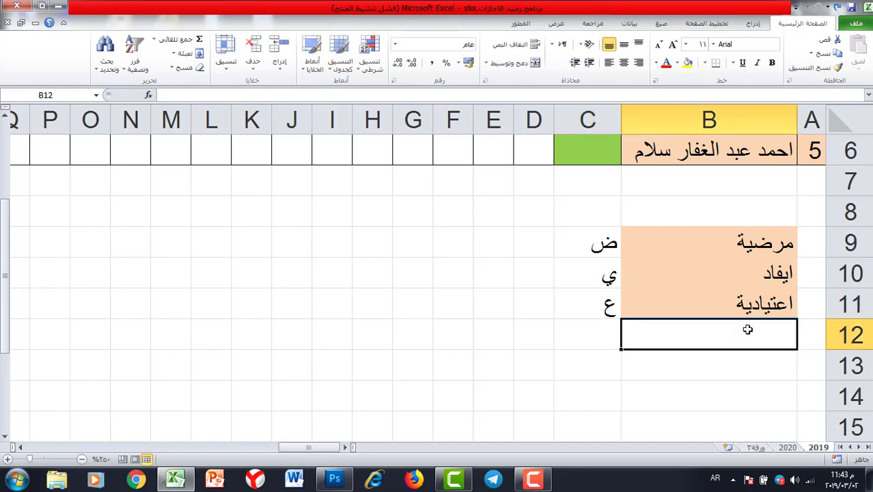
text(امومة)
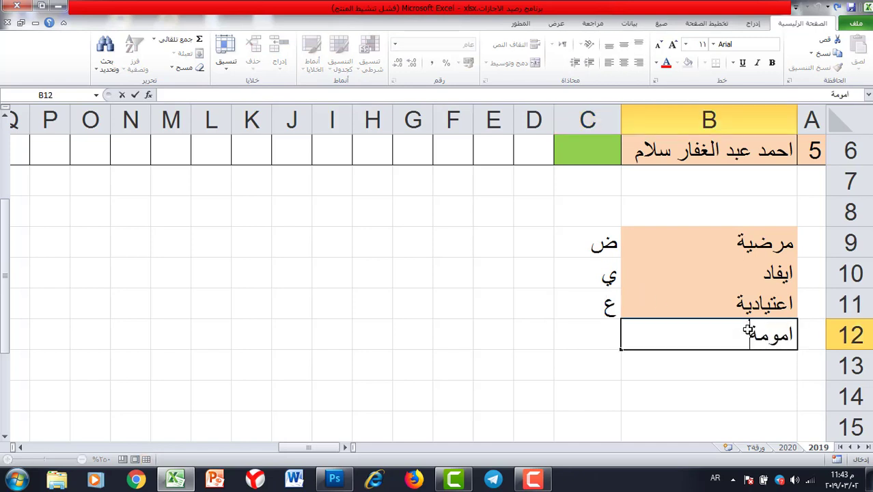
click(587, 341)
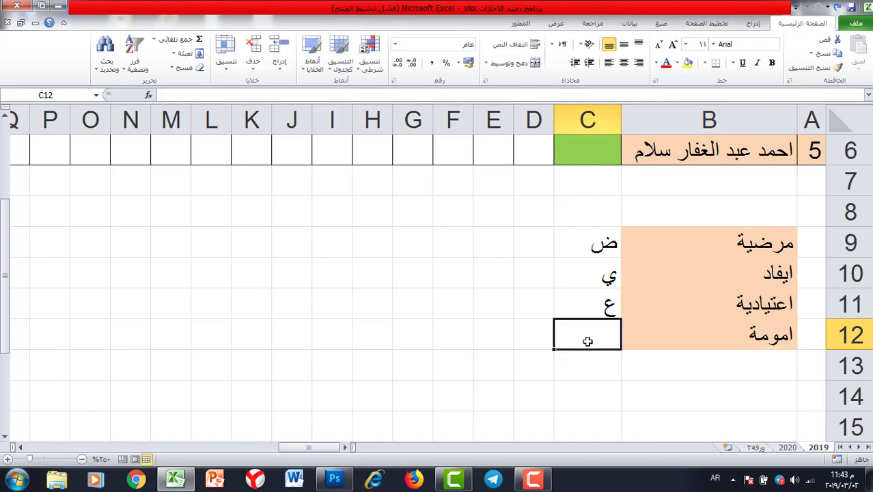
text(م)
- Add the leave type بدون راتب in cell B13, leaving its code cell empty
double_click(729, 364)
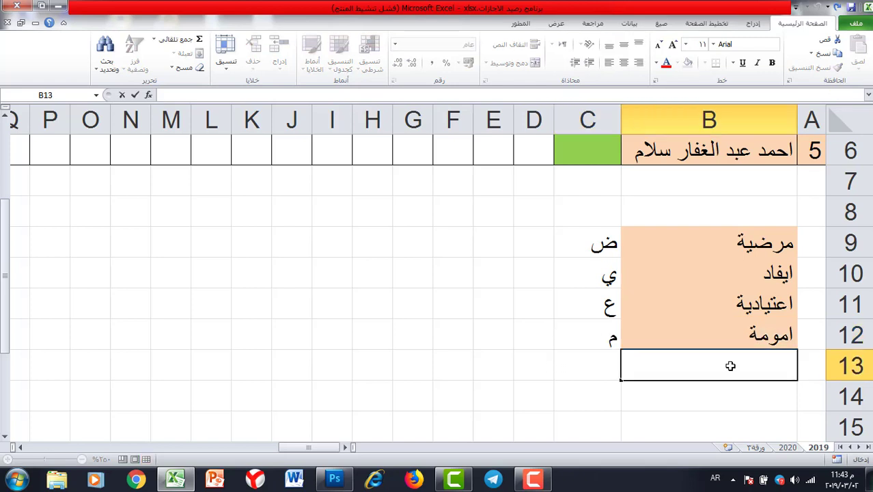
text(بدون راتب)
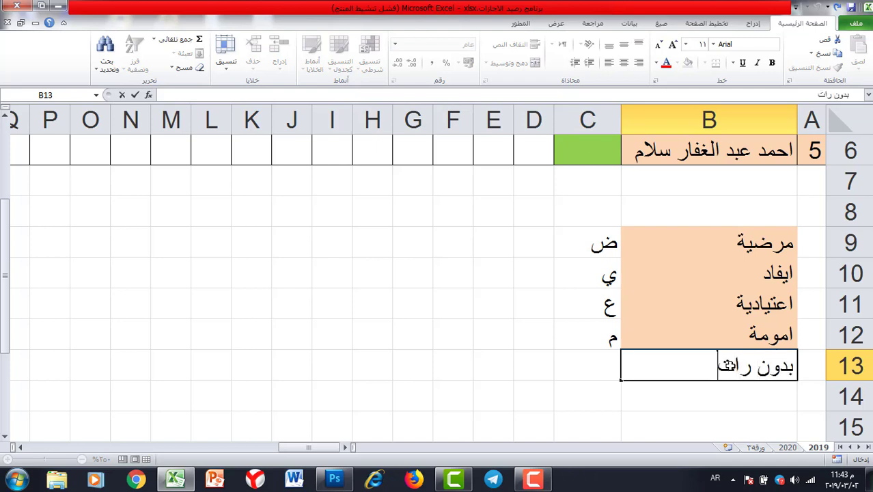
click(594, 367)
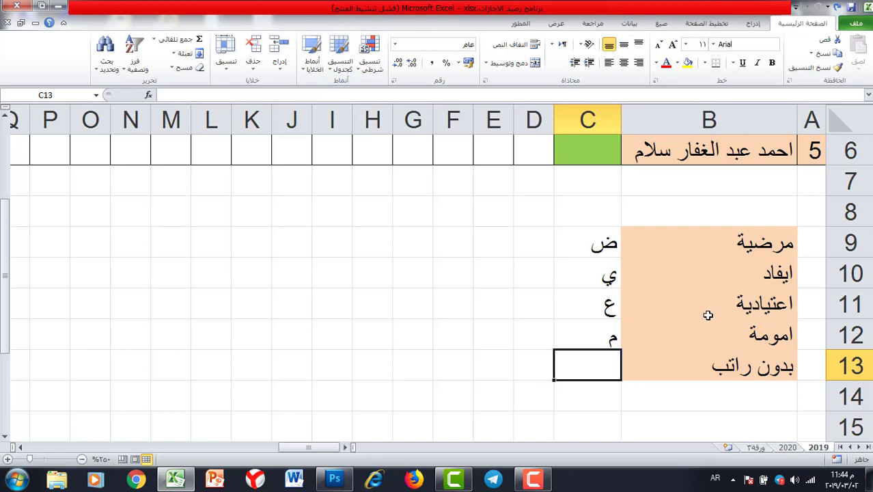
- Clear the whole list of leave types and codes in B9:C13
drag(783, 238, 599, 363)
drag(760, 292, 596, 311)
drag(731, 233, 574, 370)
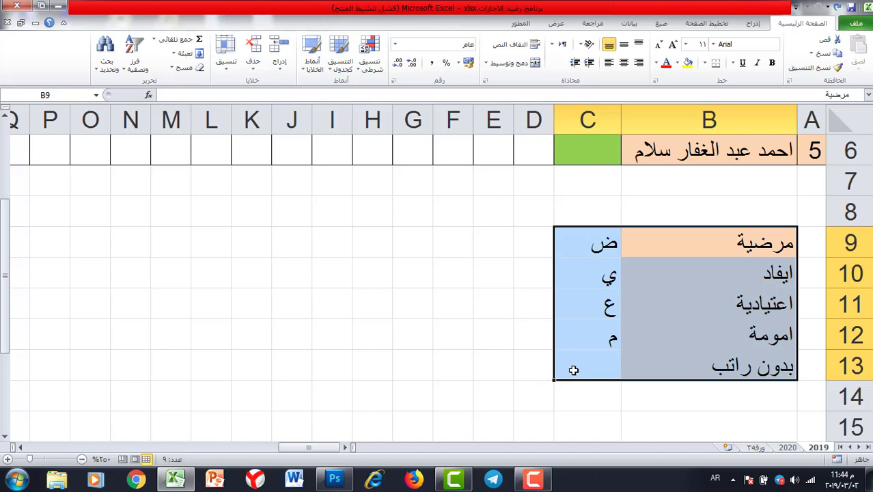
key(Delete)
- Examine the first employee's balance cell, daily January leave entries and the January ordinary-leave total column
drag(6, 252, 3, 137)
click(586, 292)
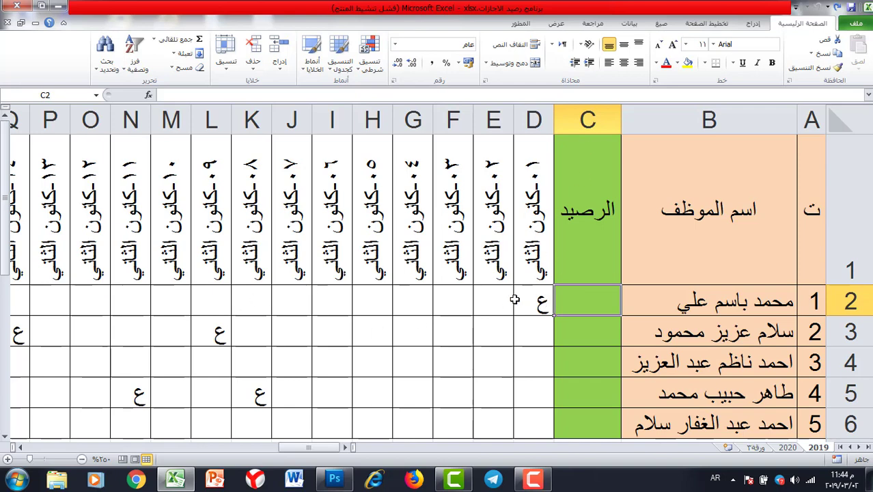
click(25, 447)
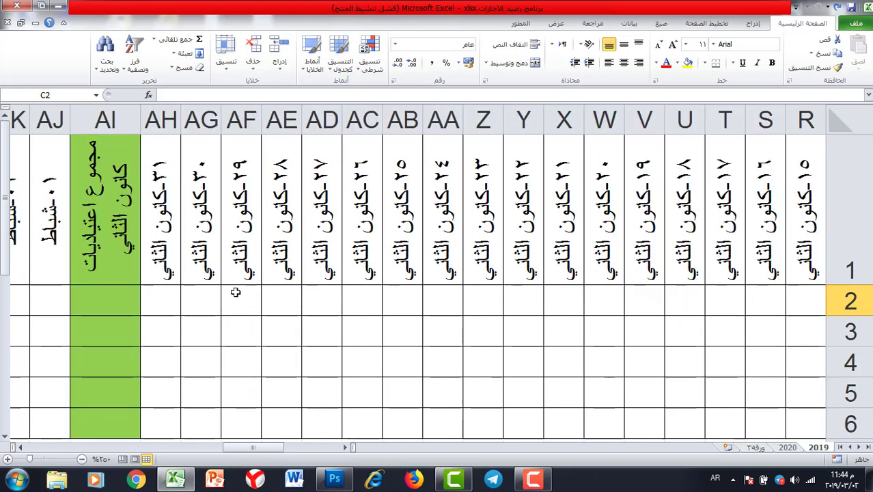
click(112, 299)
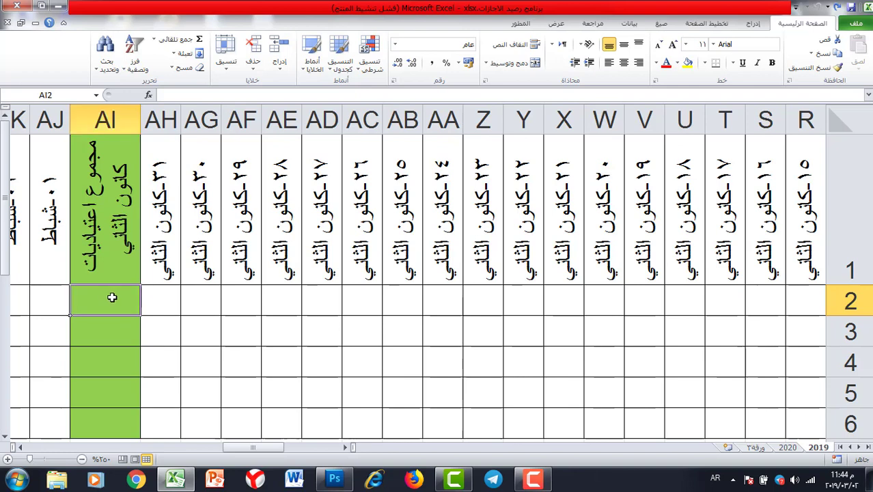
drag(235, 448, 291, 451)
drag(745, 302, 102, 276)
click(121, 304)
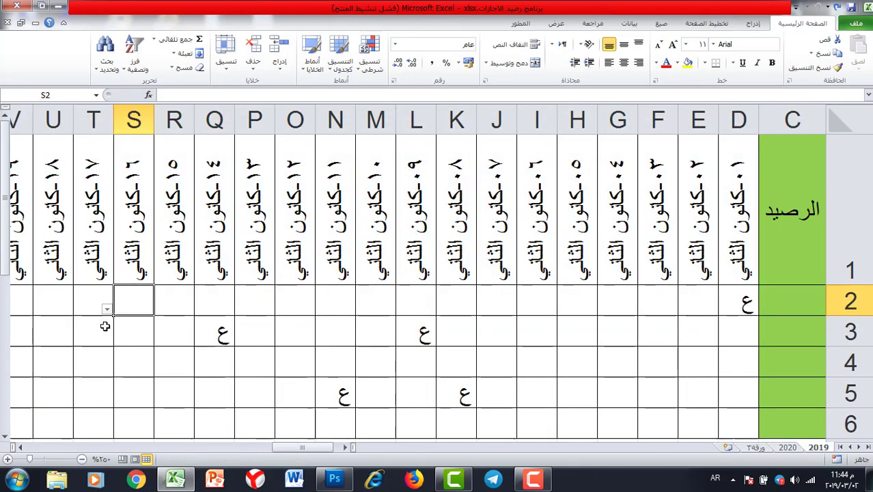
- Insert a COUNTIF function in AI2, the January ordinary-leave total, with D2:AH2 as its range
click(82, 459)
click(81, 459)
click(81, 459)
click(81, 459)
click(81, 459)
click(81, 459)
click(82, 459)
click(81, 459)
click(82, 460)
click(81, 459)
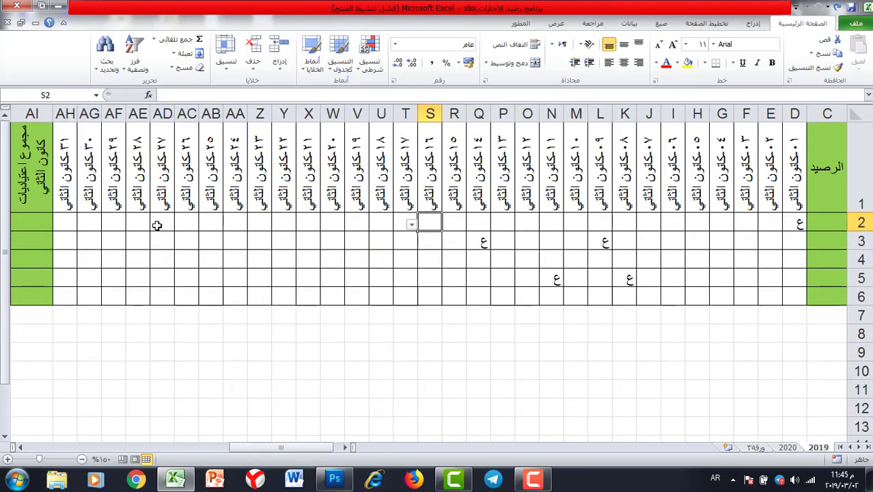
click(30, 222)
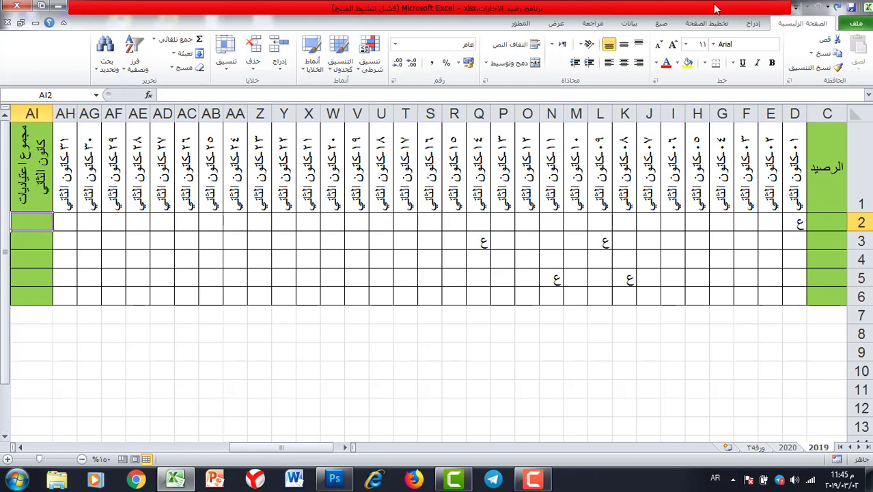
click(661, 23)
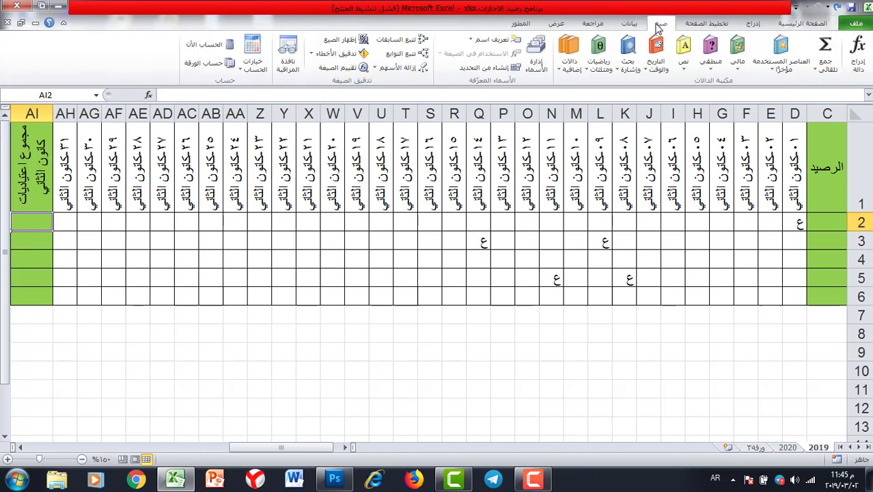
click(569, 60)
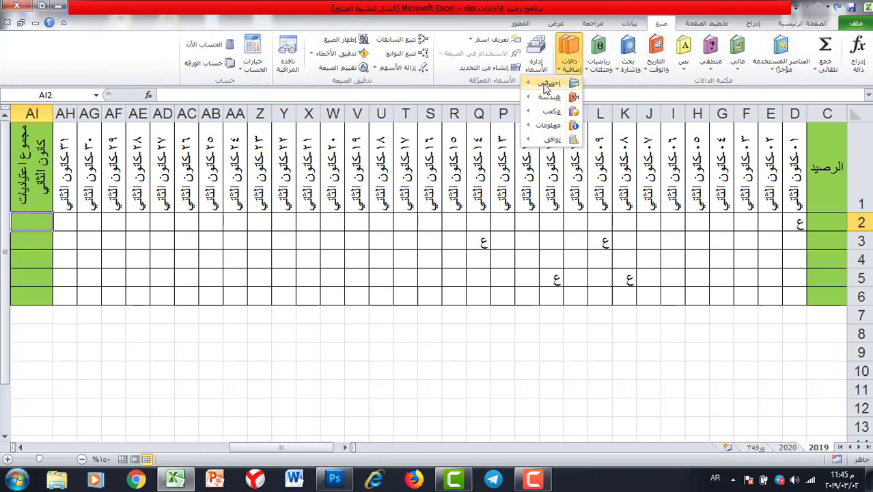
mouse_move(545, 82)
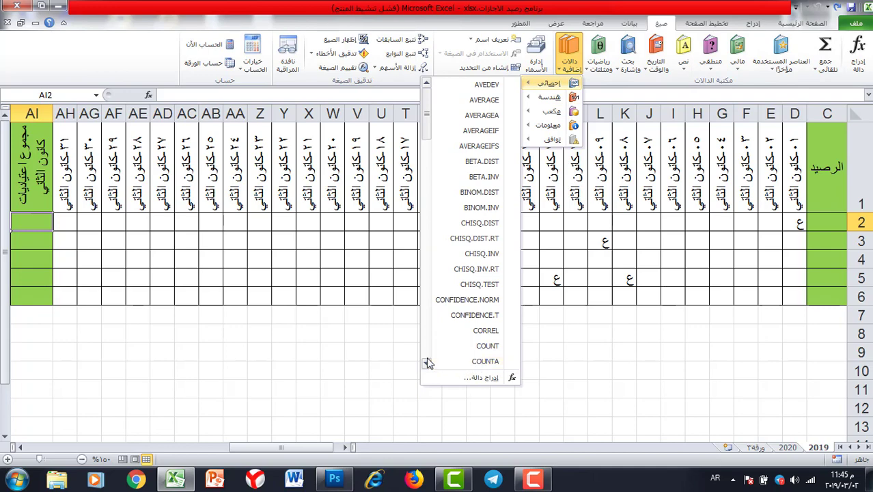
mouse_move(426, 363)
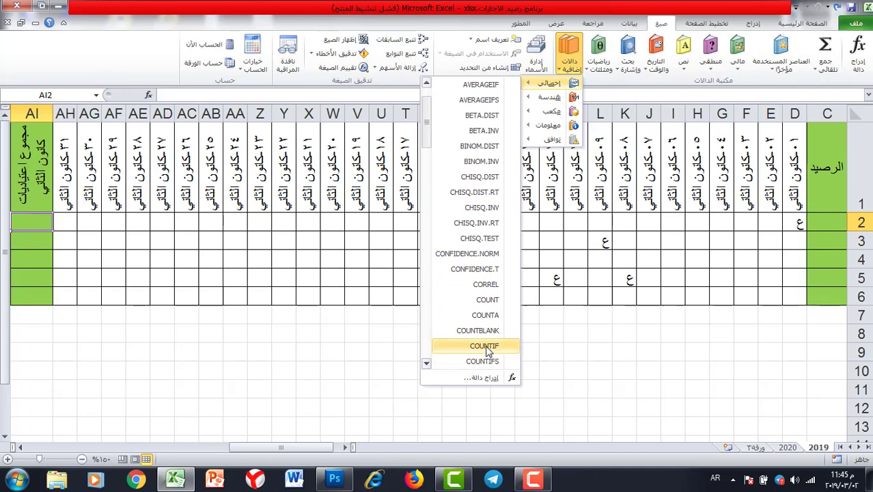
click(485, 346)
drag(249, 158, 203, 321)
drag(66, 222, 497, 224)
drag(688, 229, 797, 227)
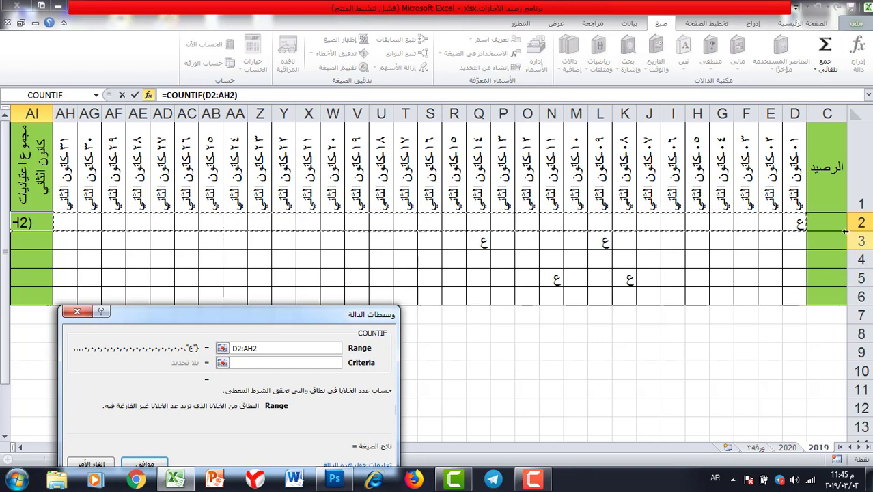
- Set the criterion of the AI2 COUNTIF function to ع and complete the formula
click(264, 362)
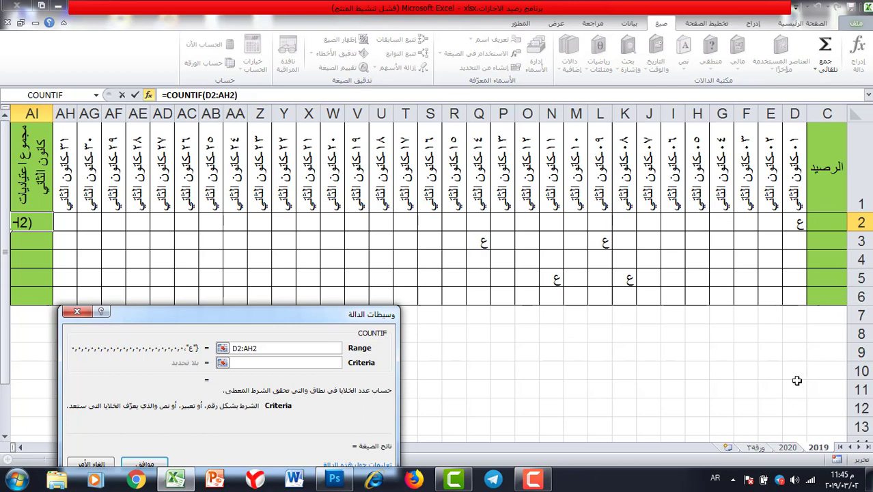
text(ع)
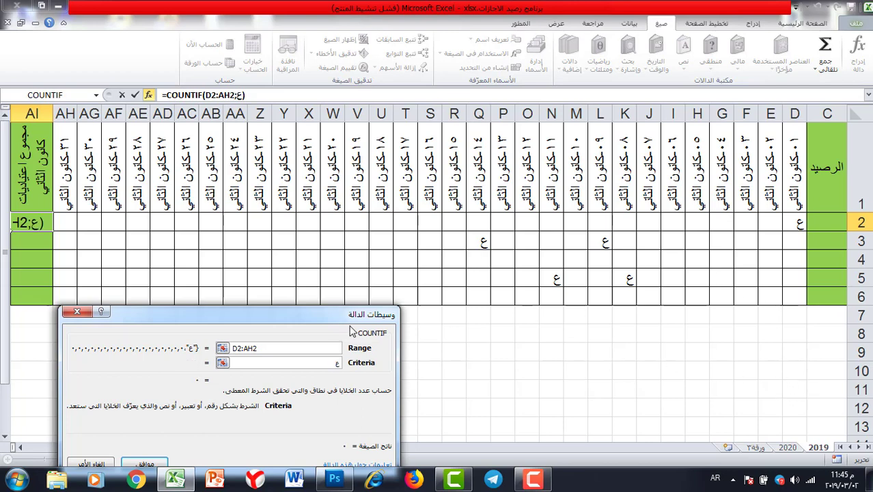
drag(343, 327, 327, 252)
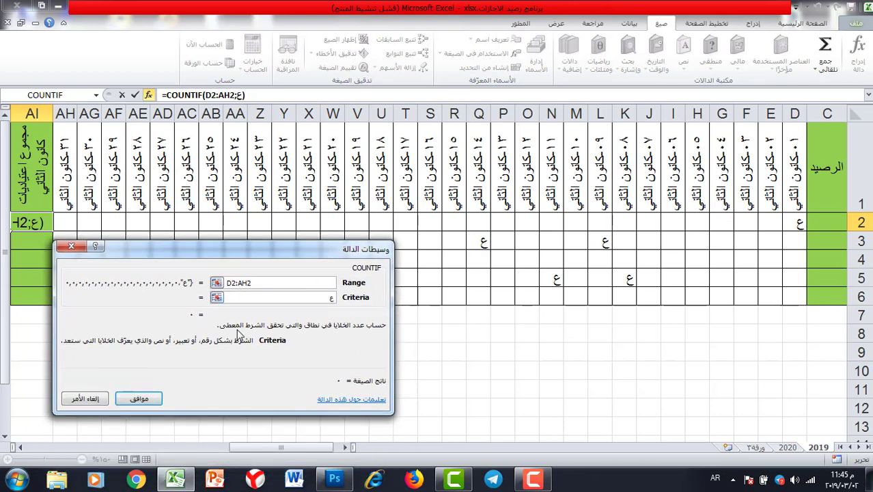
click(140, 399)
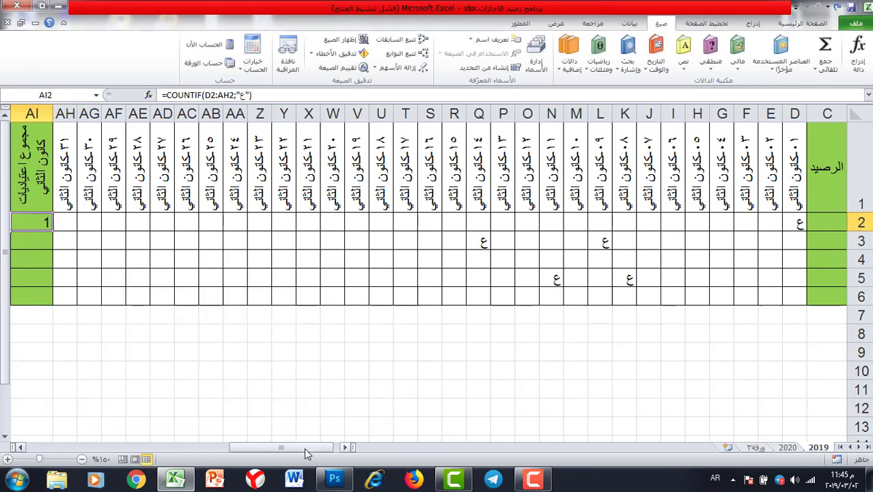
- Choose the leave code ع for the first employee on 17, 23 and 30 January, in T2, Z2 and AG2
drag(307, 447, 316, 451)
click(401, 222)
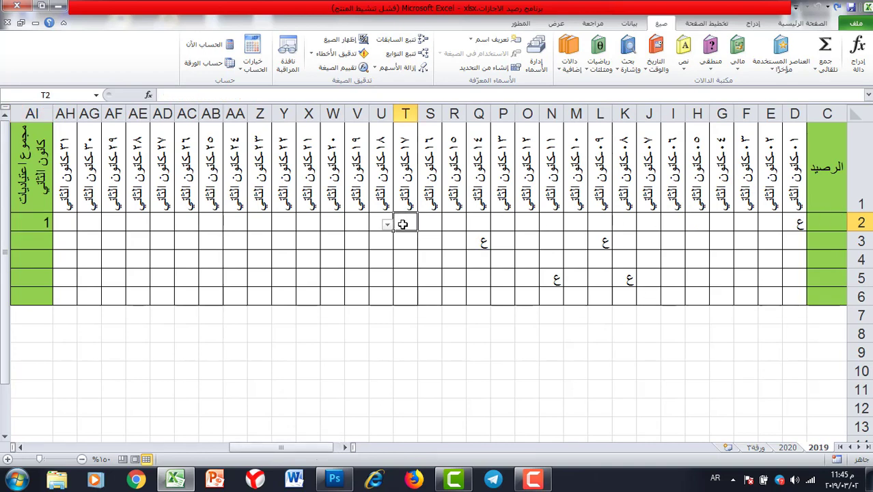
click(387, 224)
click(414, 239)
click(260, 222)
click(241, 224)
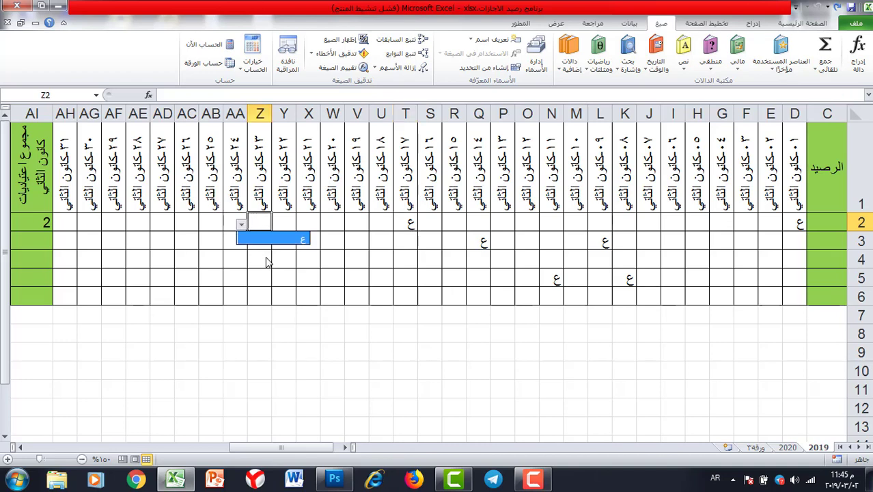
click(291, 240)
click(90, 221)
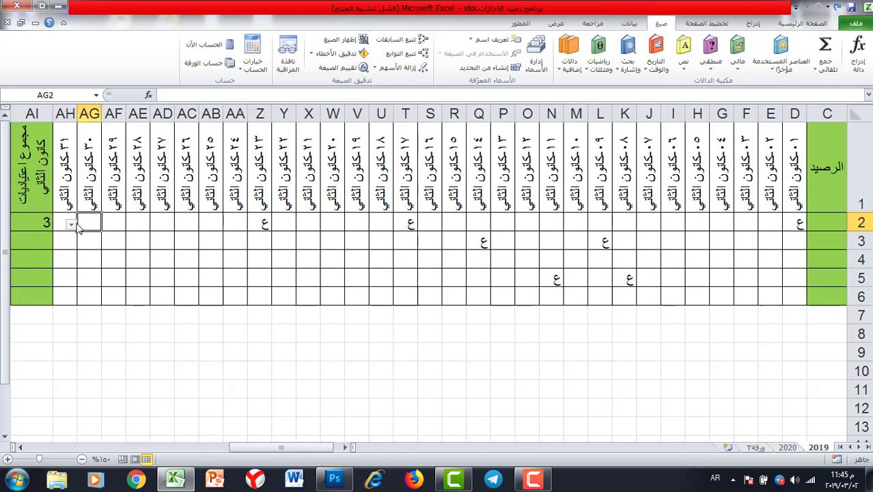
click(71, 224)
click(104, 239)
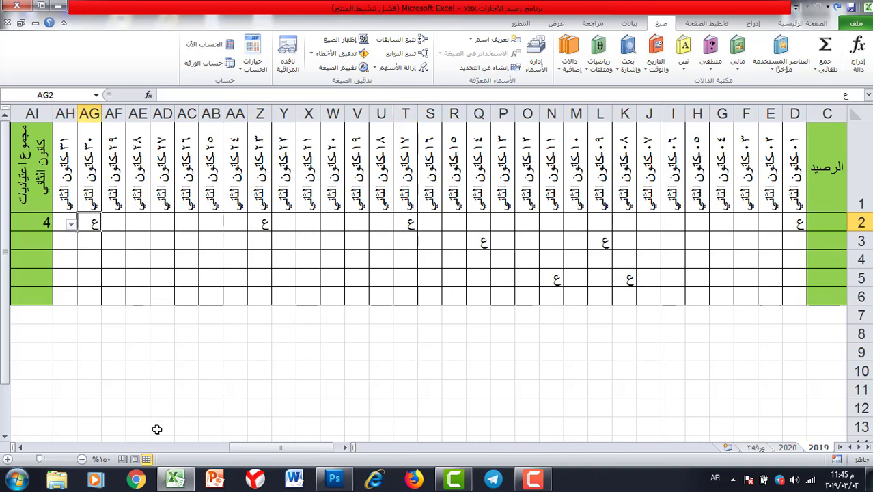
- Copy the January total formula from AI2 down through AI6 for the remaining employees
click(19, 447)
click(19, 447)
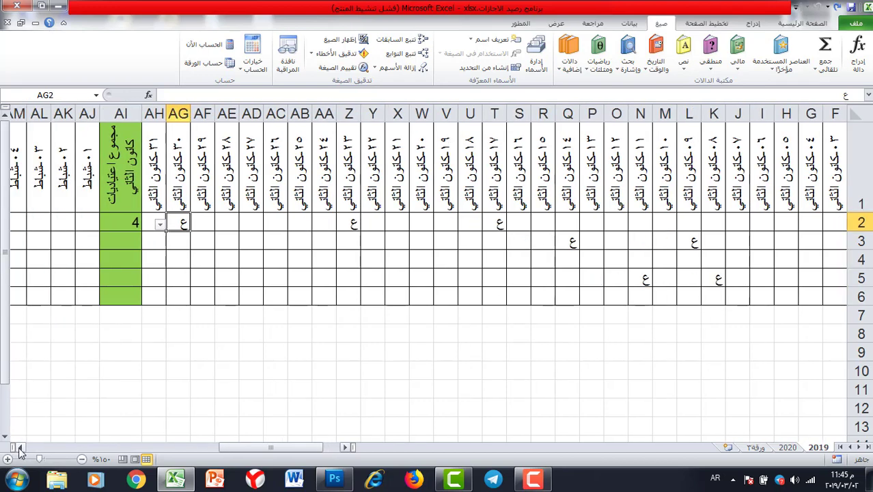
click(19, 447)
click(19, 446)
click(19, 447)
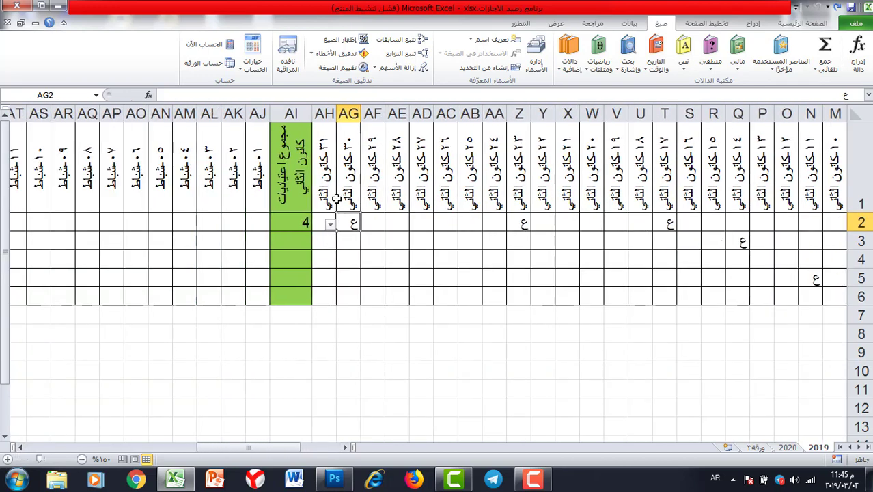
click(291, 221)
drag(272, 231, 280, 298)
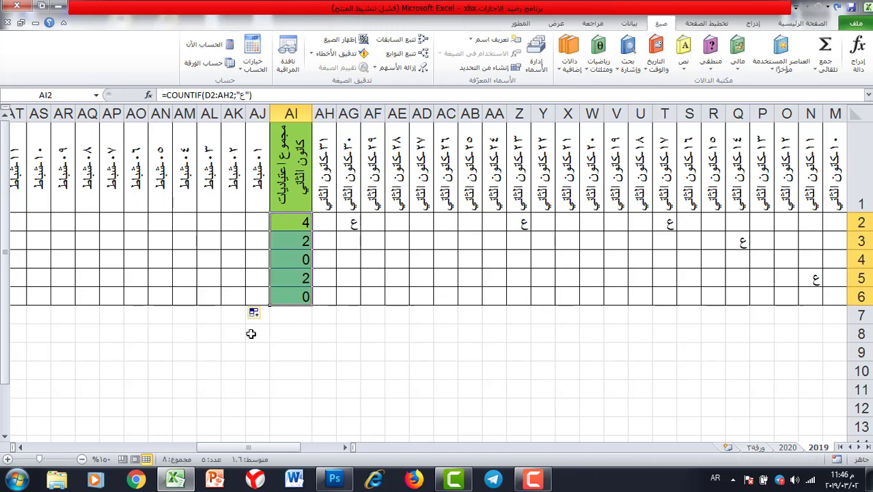
- Insert a COUNTIF function in BL2, the February ordinary-leave total, with AJ2:BK2 as its range
click(19, 447)
click(19, 447)
click(19, 447)
click(19, 447)
click(19, 447)
click(19, 447)
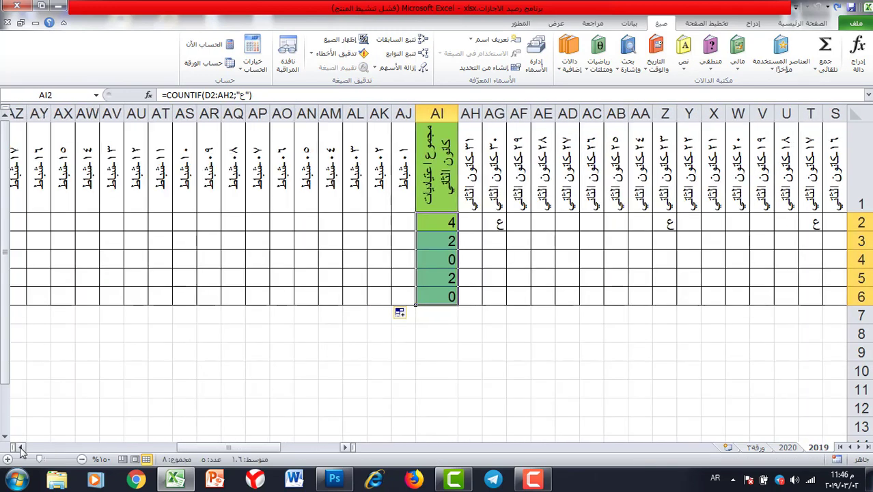
drag(19, 447, 23, 448)
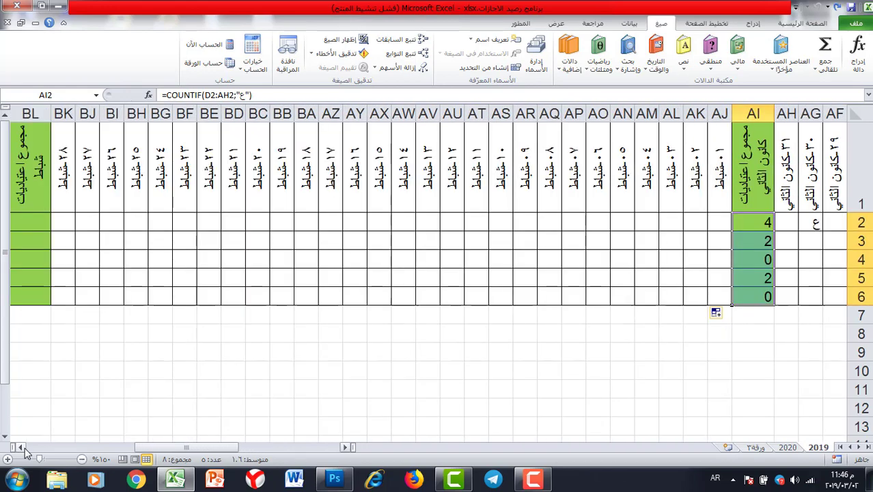
click(22, 447)
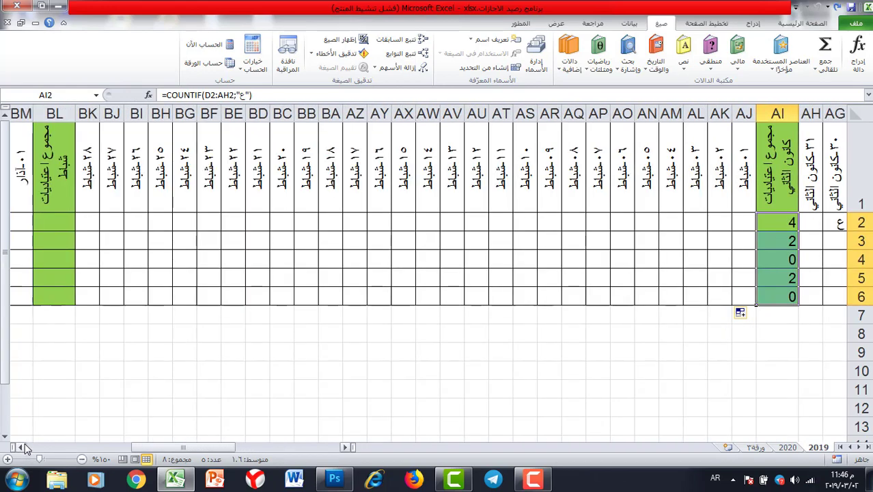
click(57, 220)
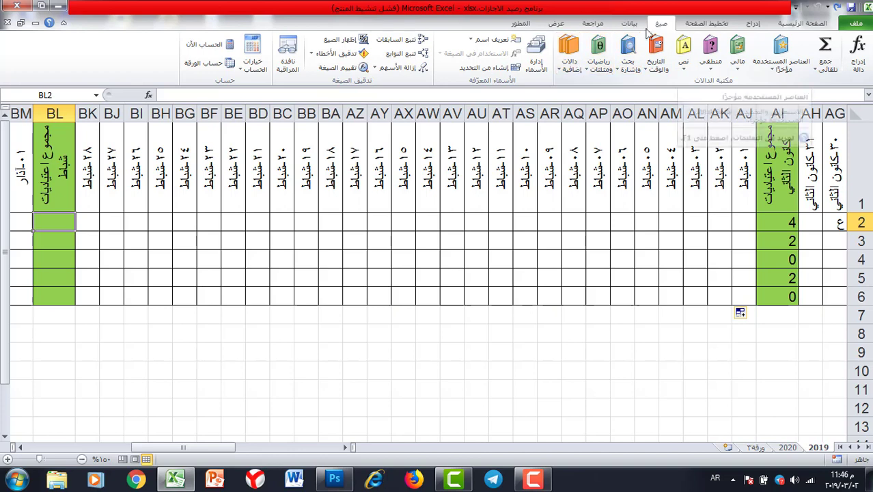
click(786, 66)
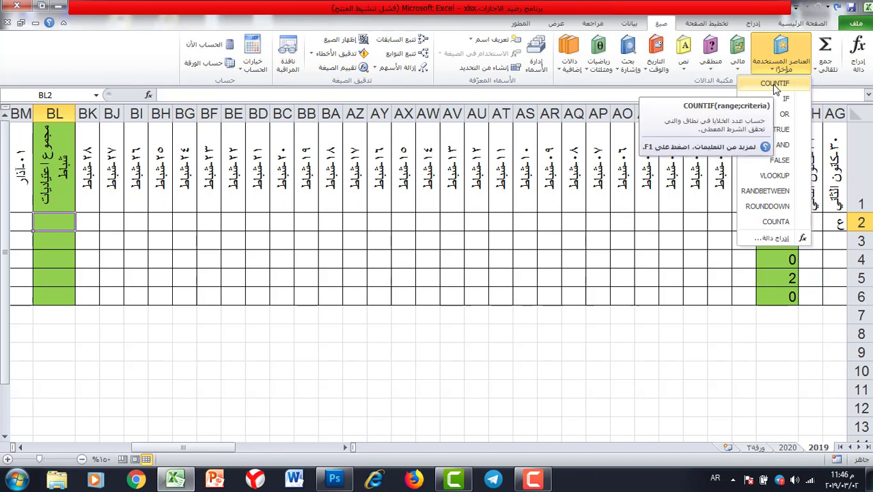
click(775, 84)
drag(87, 222, 749, 222)
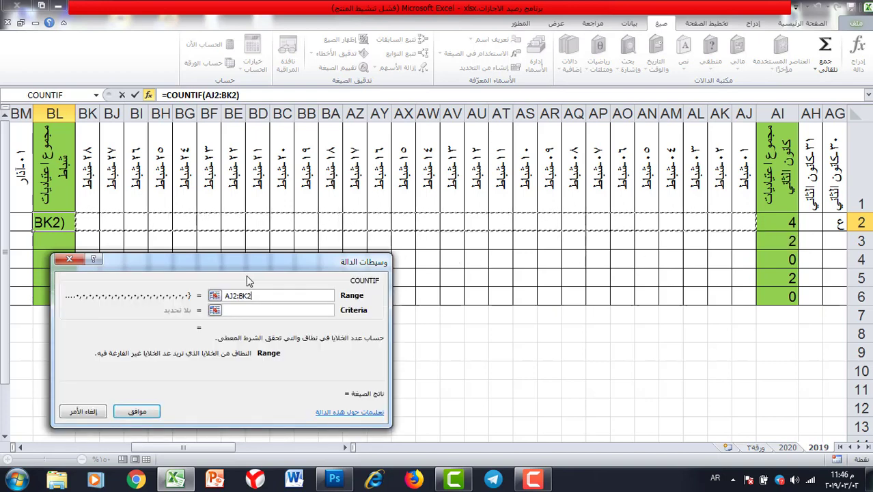
- Set the criterion of the BL2 COUNTIF function to ع and copy the finished formula down through BL6
click(276, 310)
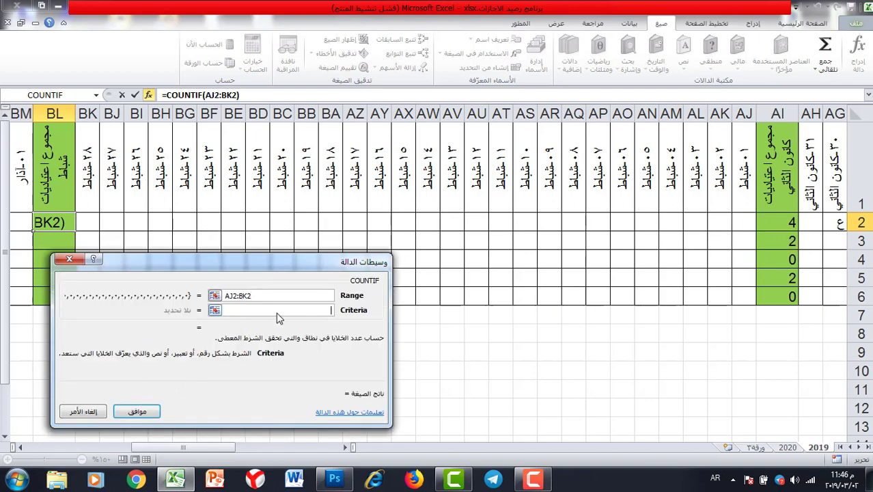
text(ع)
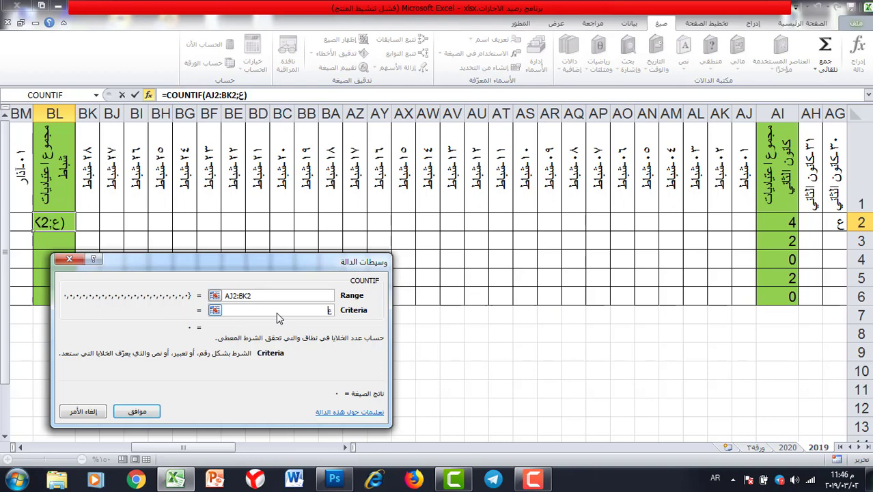
click(138, 410)
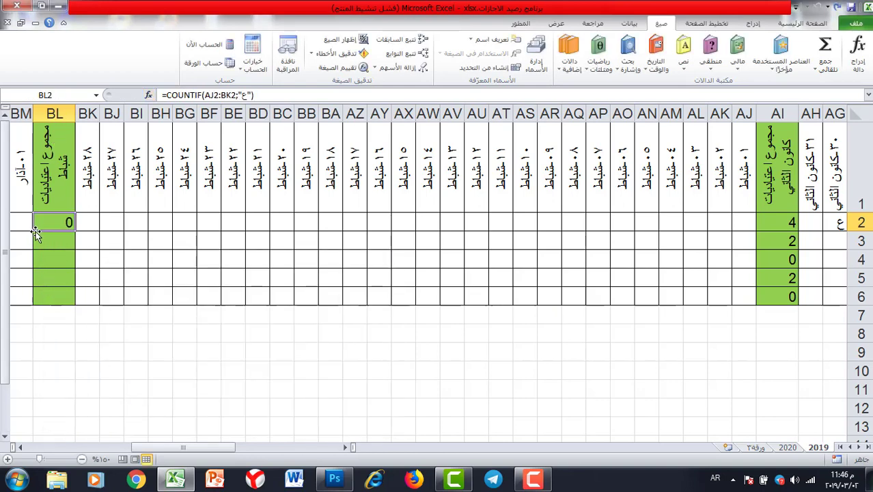
drag(34, 231, 48, 298)
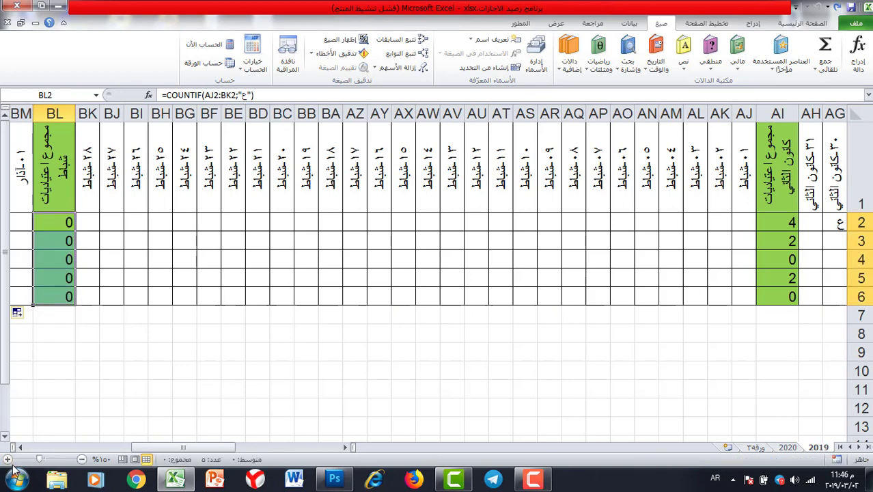
- Choose the leave code ع in February cells BA3, BE5 and AU2 to test the February totals
click(331, 239)
click(313, 244)
click(345, 258)
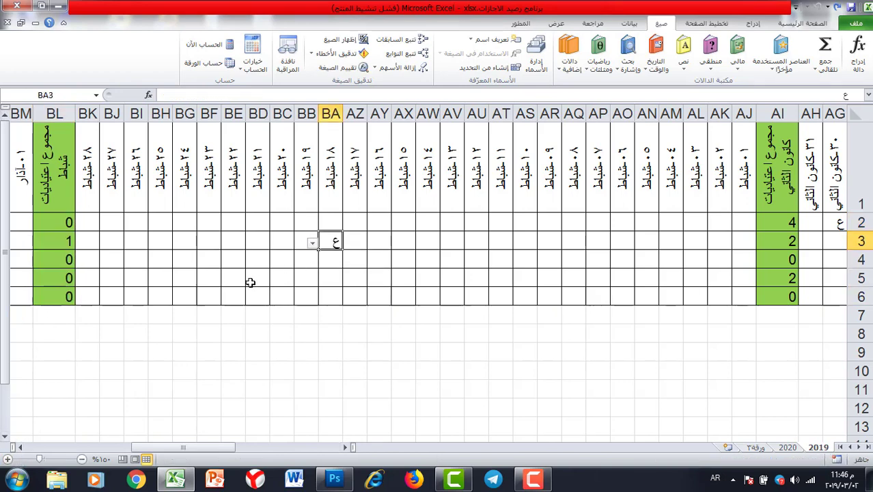
click(231, 279)
click(214, 284)
click(258, 293)
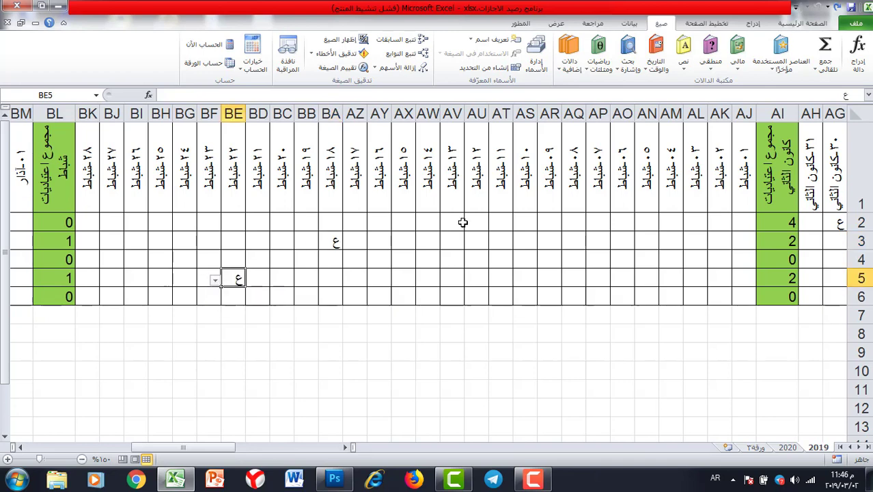
click(474, 222)
click(459, 225)
click(460, 225)
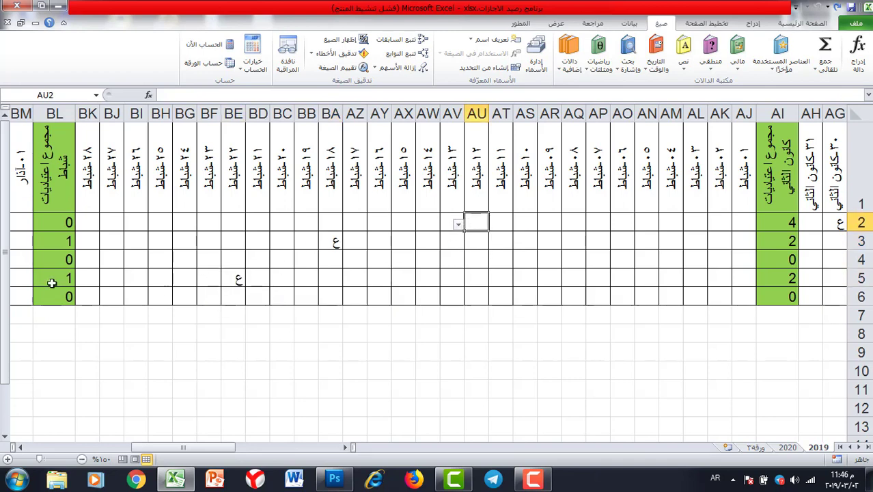
click(458, 225)
click(486, 239)
click(462, 259)
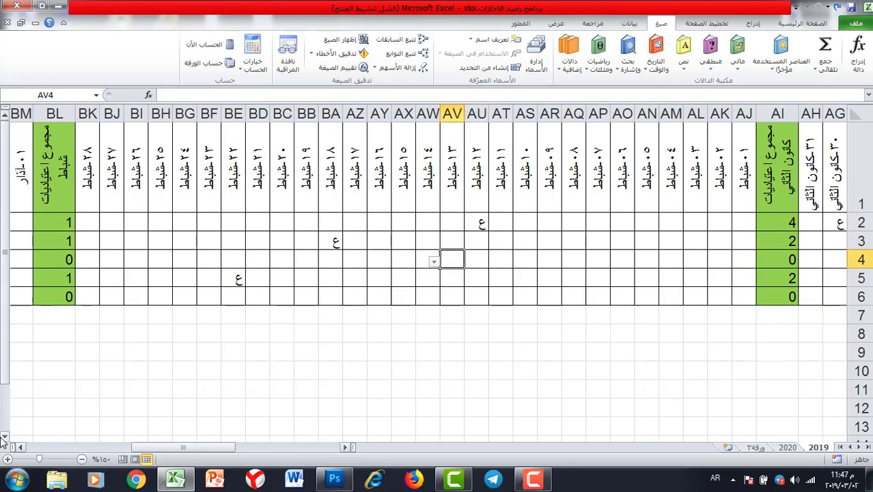
- Insert a COUNTIF function in CR2, the March ordinary-leave total, with BM2:CQ2 as its range
click(21, 447)
click(22, 447)
drag(22, 447, 22, 447)
click(59, 222)
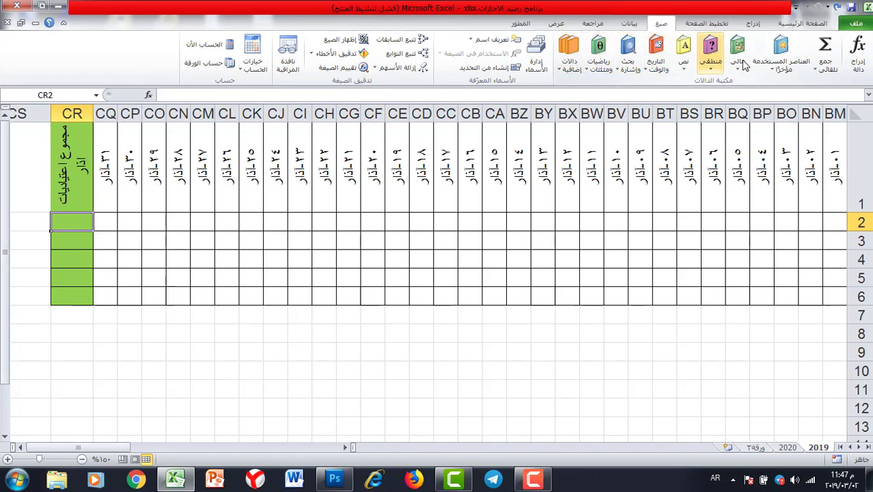
click(771, 70)
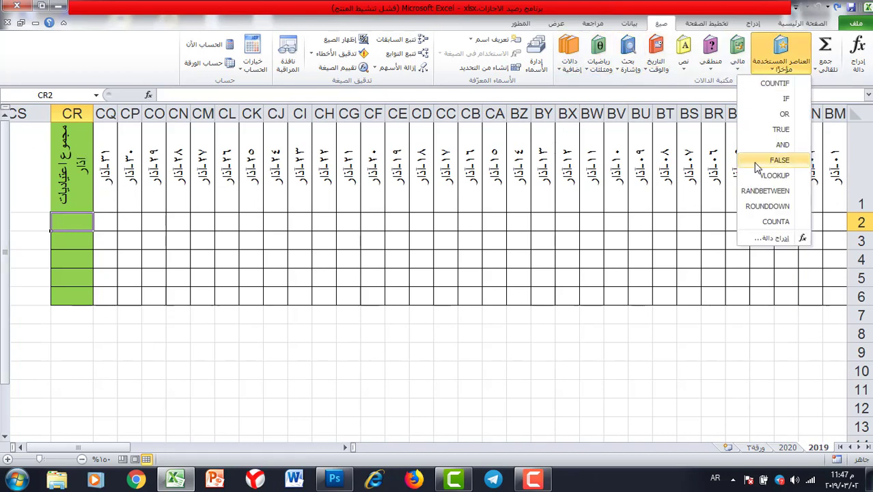
click(782, 84)
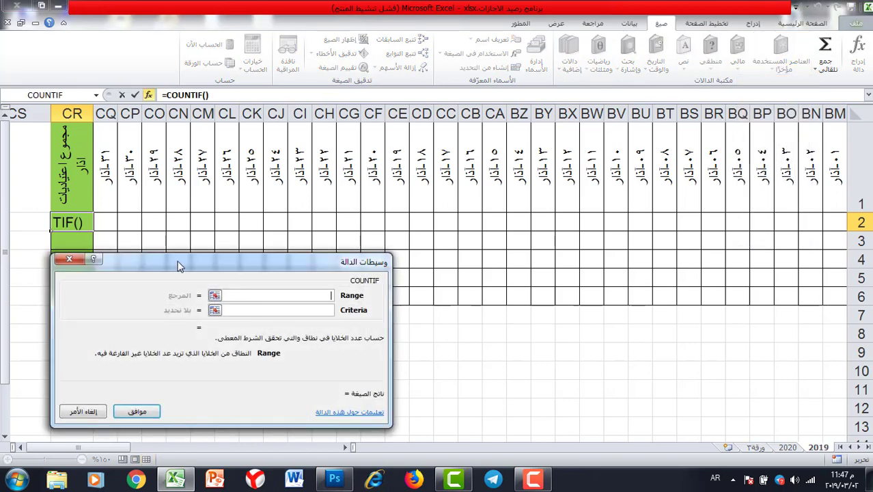
drag(178, 265, 176, 269)
drag(110, 217, 760, 217)
- Set the criterion of the CR2 COUNTIF function to ع and copy the finished formula down through CR6
click(251, 318)
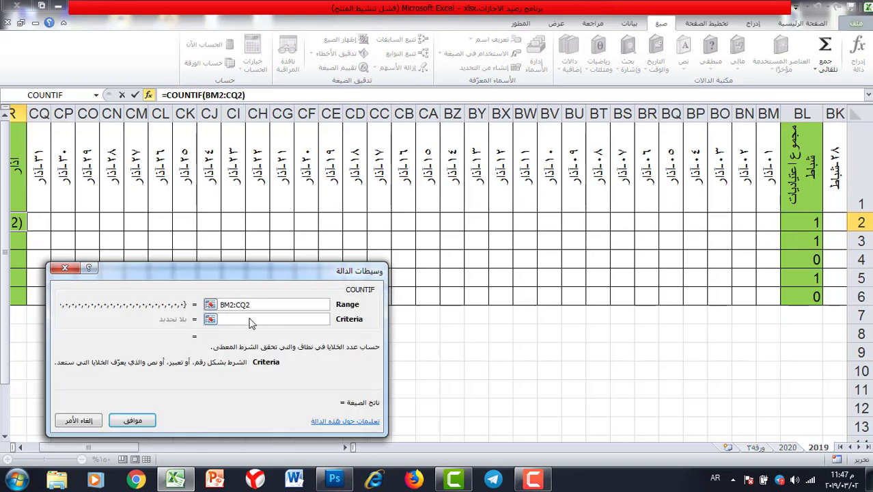
text(ع)
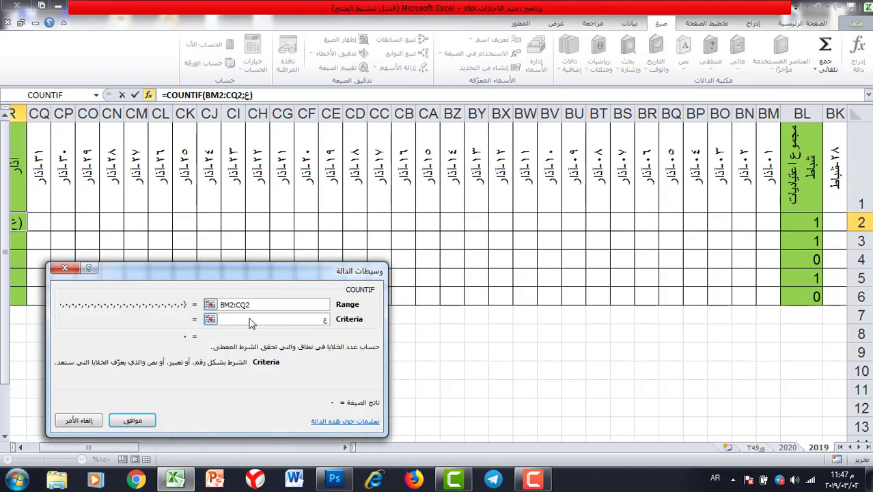
click(132, 420)
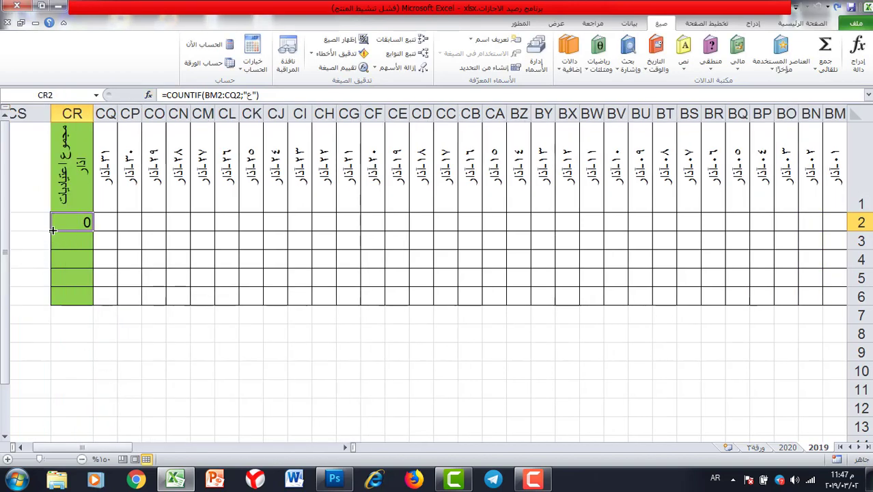
drag(53, 230, 52, 305)
- Choose the leave code ع in March cells CG3, CK5 and CC2 to test the March totals
click(346, 235)
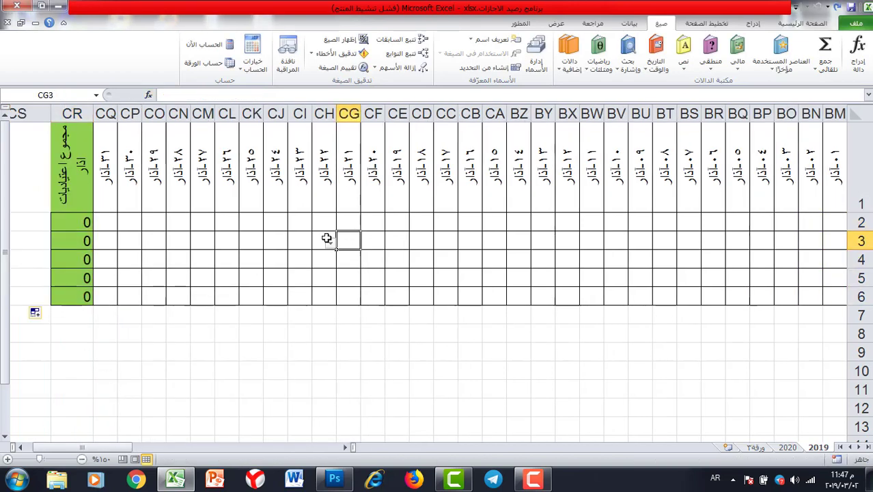
click(331, 241)
click(362, 256)
click(252, 279)
click(233, 280)
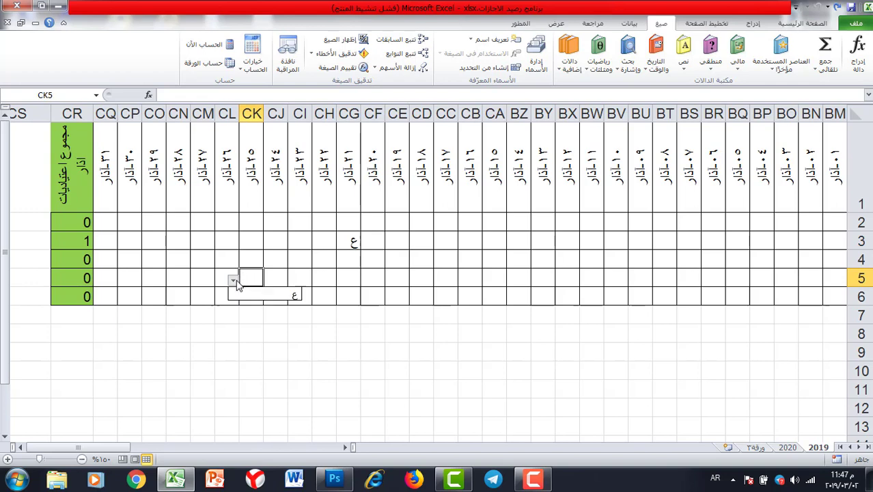
click(256, 293)
click(443, 222)
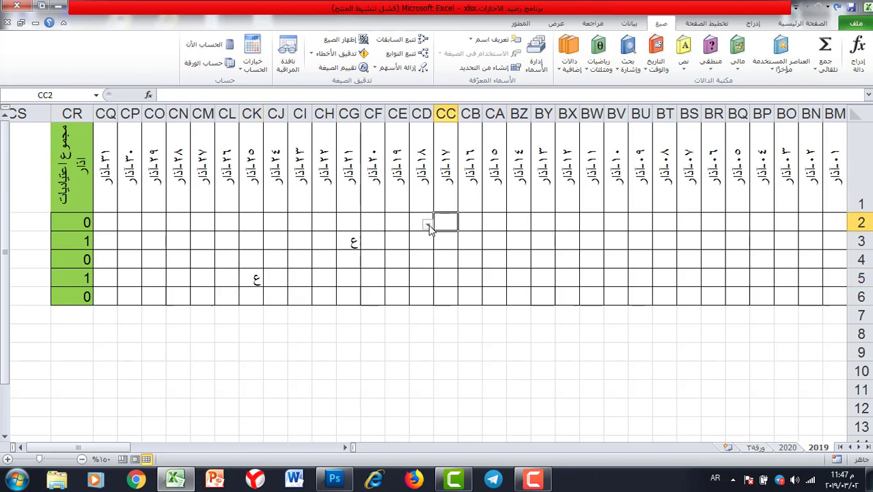
click(427, 225)
click(469, 240)
click(128, 314)
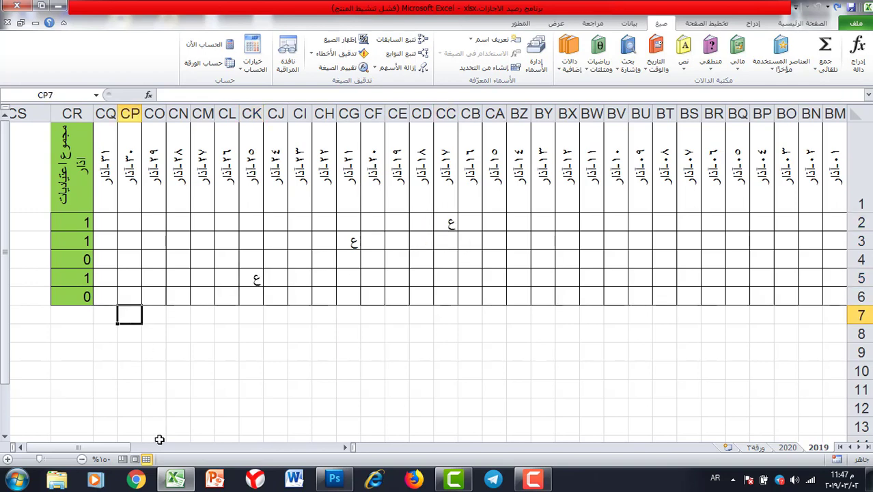
- Switch to Paint and handwrite the balance equation, الرصيد = 30 minus the leave taken, with a brush
drag(110, 448, 397, 443)
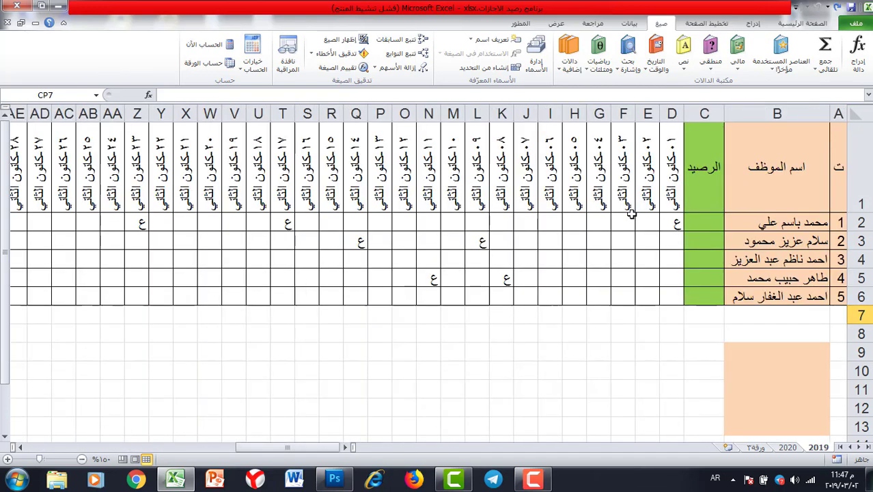
click(709, 223)
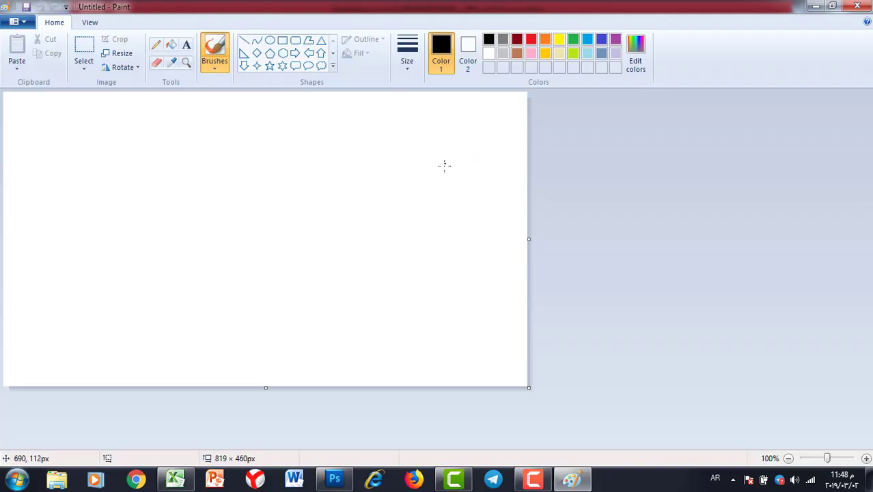
mouse_move(444, 164)
mouse_down()
mouse_move(432, 234)
mouse_move(333, 263)
mouse_up()
mouse_move(324, 220)
mouse_down()
mouse_move(312, 212)
mouse_move(239, 232)
mouse_up()
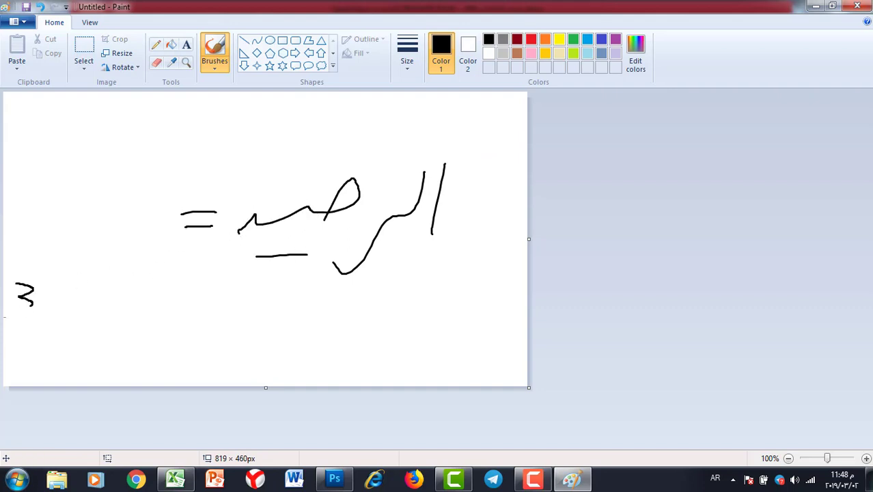
drag(33, 305, 4, 316)
drag(54, 288, 57, 288)
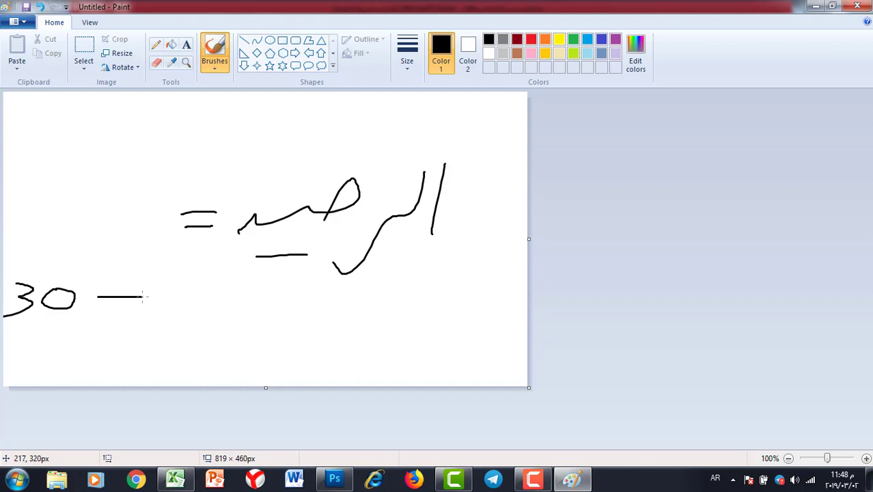
drag(288, 281, 274, 324)
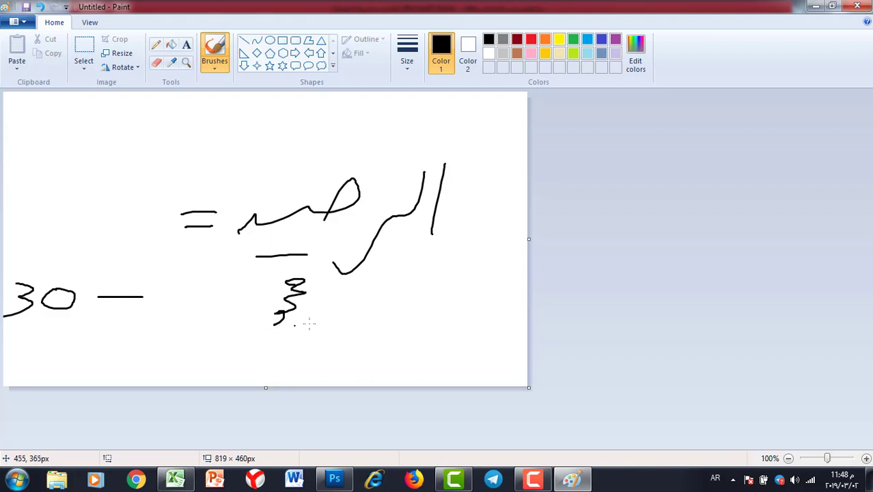
mouse_move(250, 294)
mouse_down()
mouse_move(265, 316)
mouse_move(240, 319)
mouse_up()
mouse_move(234, 289)
mouse_down()
mouse_move(231, 301)
mouse_move(202, 304)
mouse_up()
- Handwrite a note with the Pencil that the deducted leave covers the 12 months, and close Paint without saving
key(alt+h)
key(p)
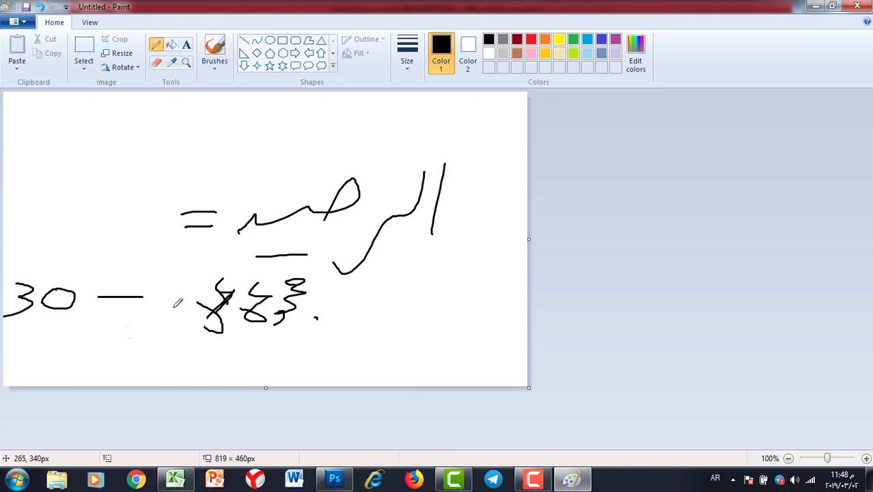
drag(156, 322, 39, 359)
drag(71, 334, 86, 349)
mouse_move(252, 357)
mouse_down()
mouse_move(269, 342)
mouse_move(215, 374)
mouse_move(219, 366)
mouse_up()
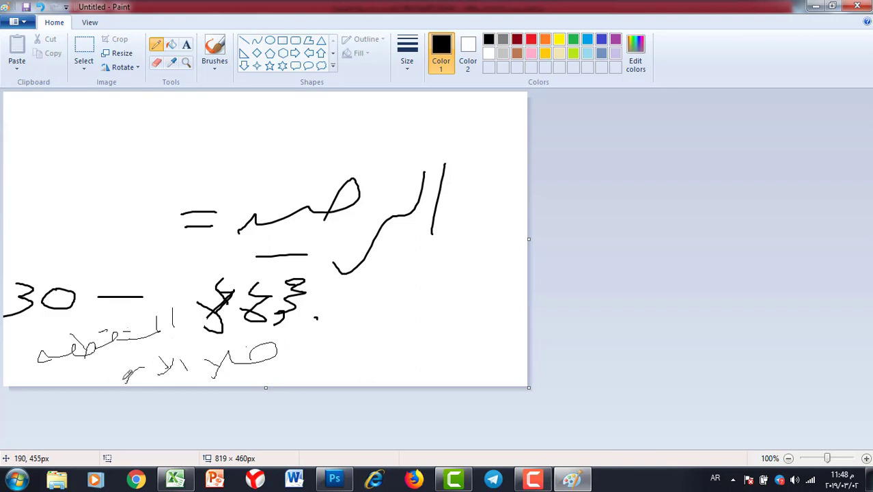
drag(71, 371, 77, 375)
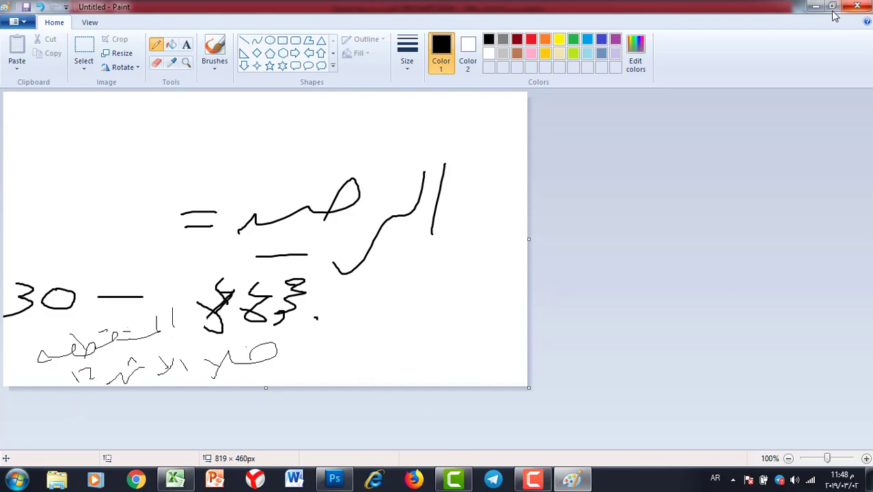
click(857, 7)
click(461, 238)
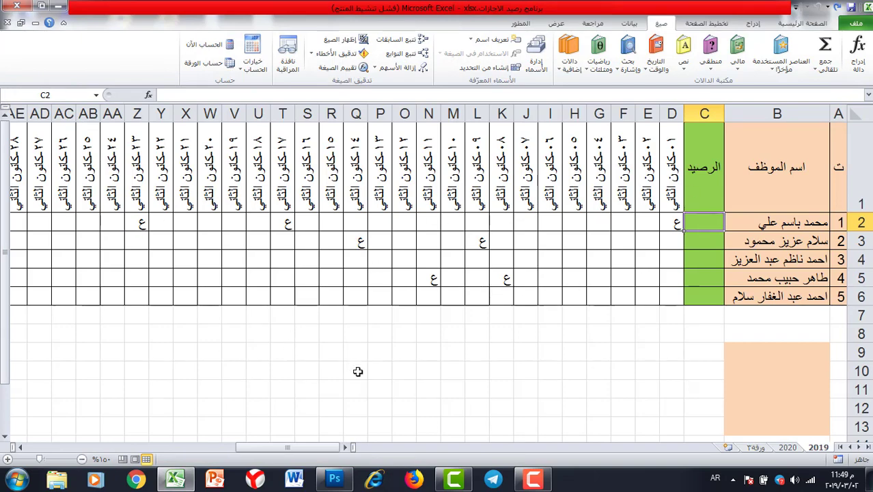
- Begin the balance formula in C2 by subtracting the January total from the yearly allowance: =30-AI2-
mouse_move(295, 449)
mouse_down()
mouse_move(85, 444)
mouse_move(305, 441)
mouse_up()
click(72, 223)
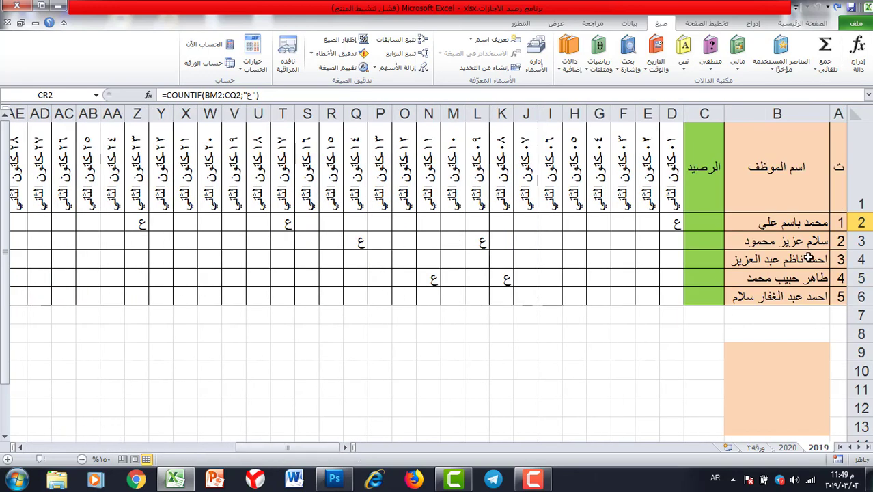
click(702, 223)
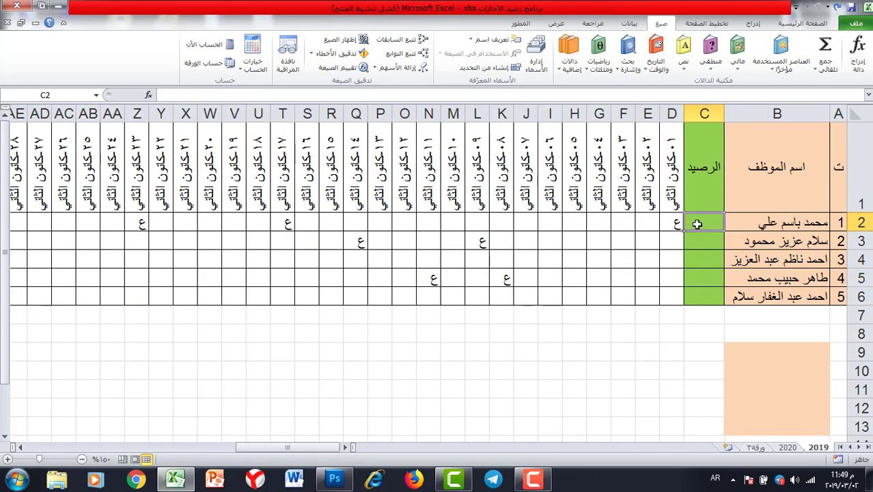
click(209, 93)
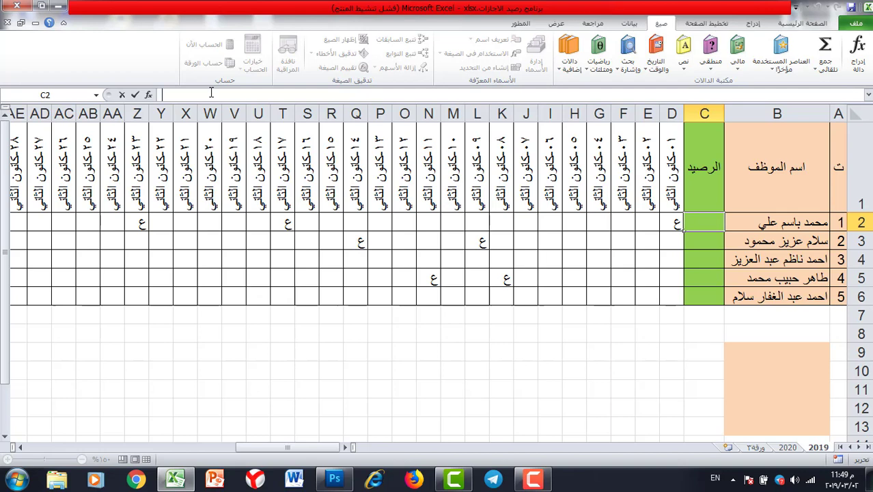
text(=30-)
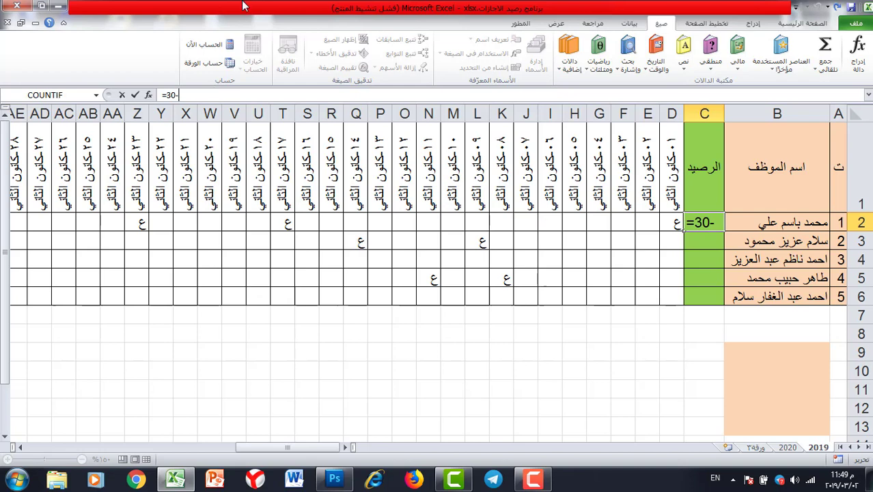
click(22, 448)
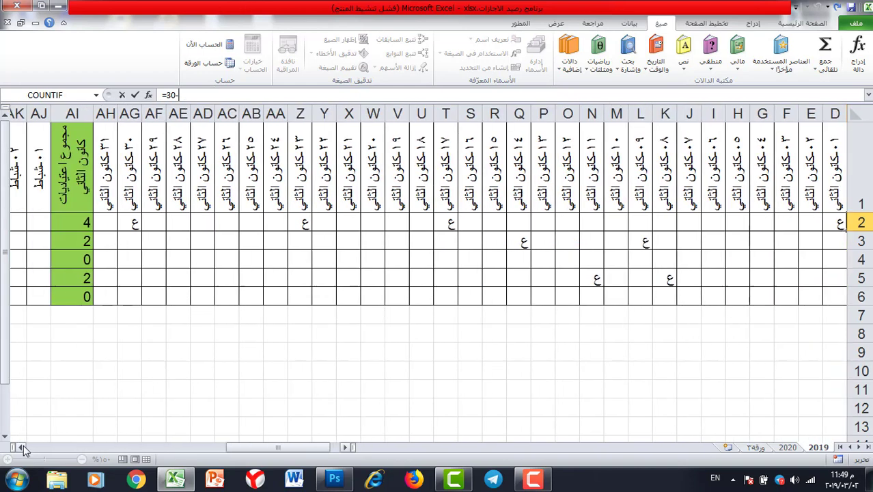
click(156, 220)
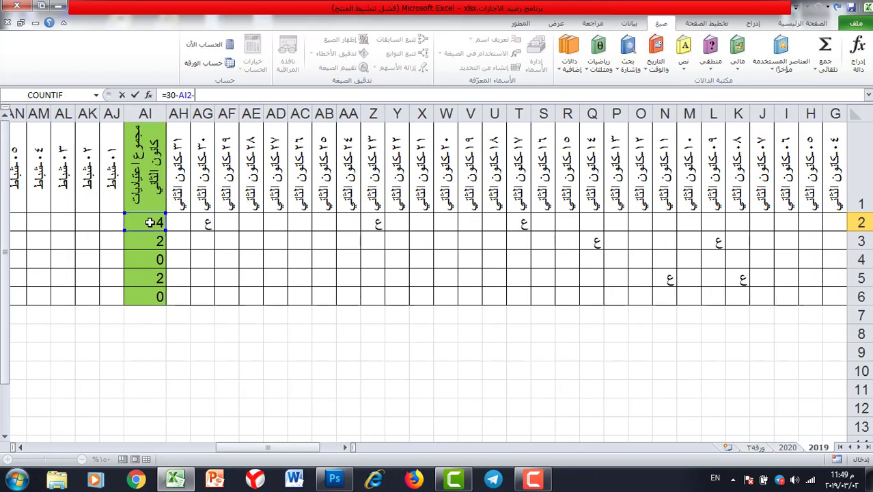
text(-)
- Subtract the February total BL2 and the March total CR2 in the C2 formula and enter =30-AI2-BL2-CR2
click(22, 448)
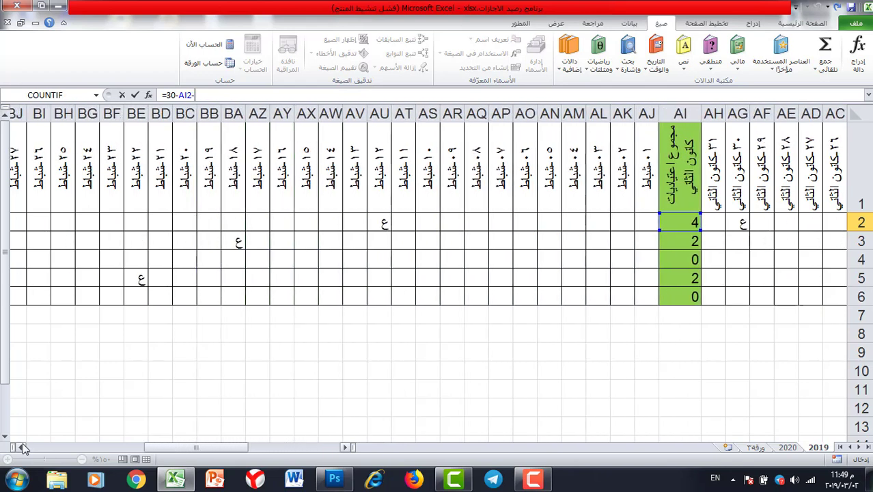
click(140, 220)
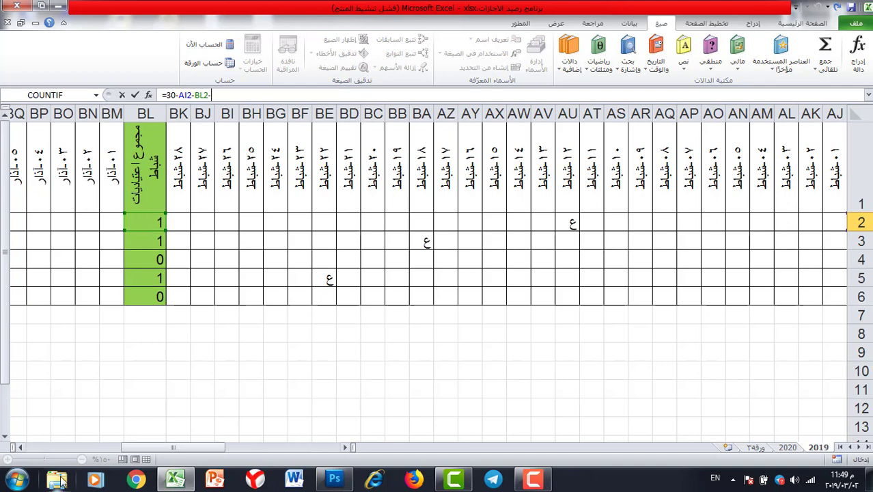
click(23, 449)
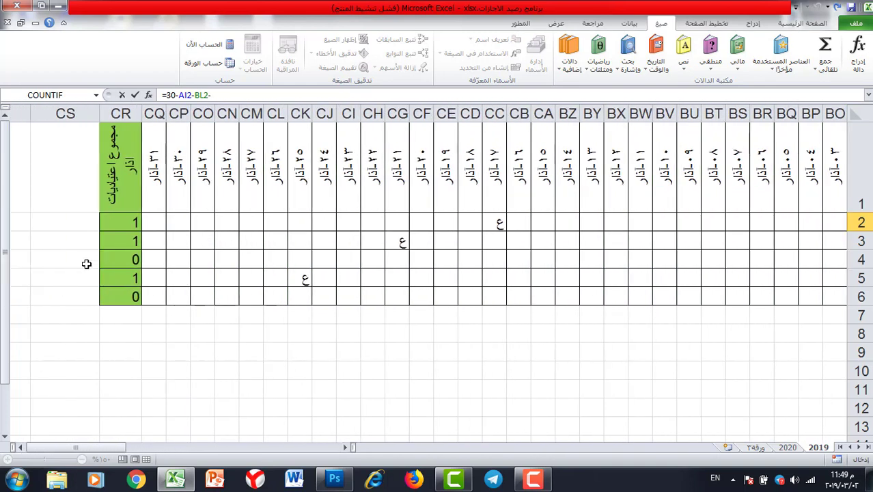
click(125, 223)
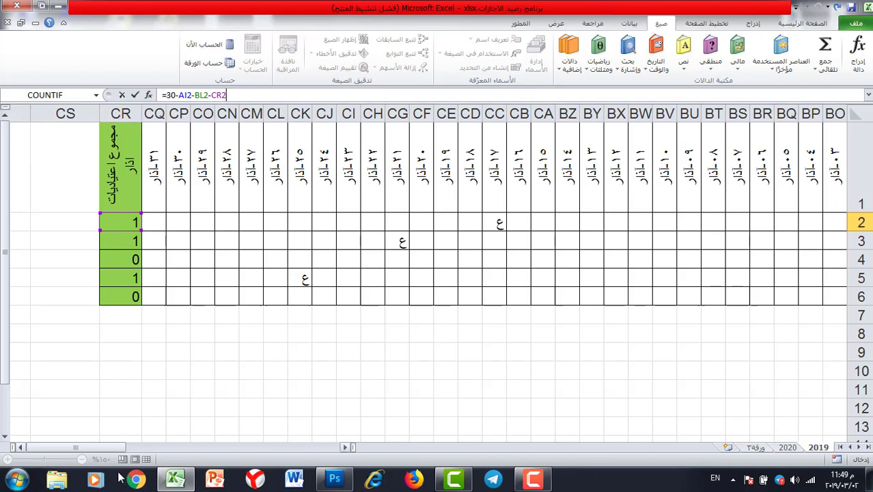
drag(106, 454, 373, 462)
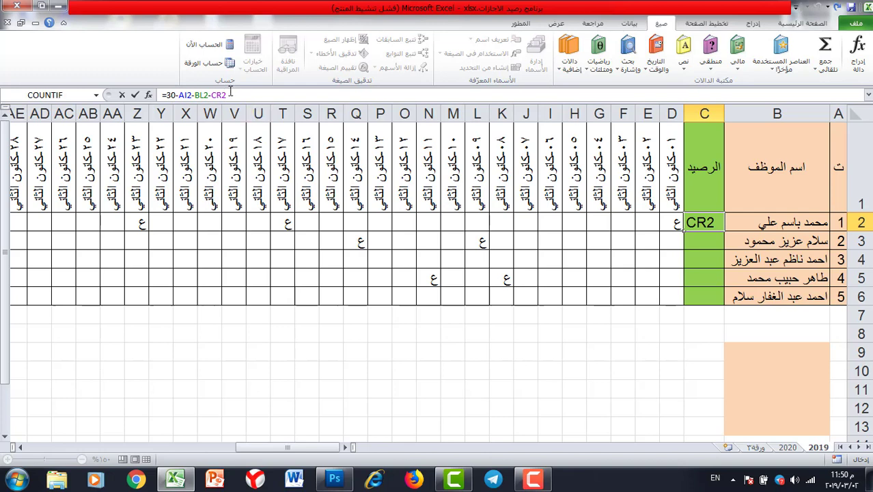
key(Return)
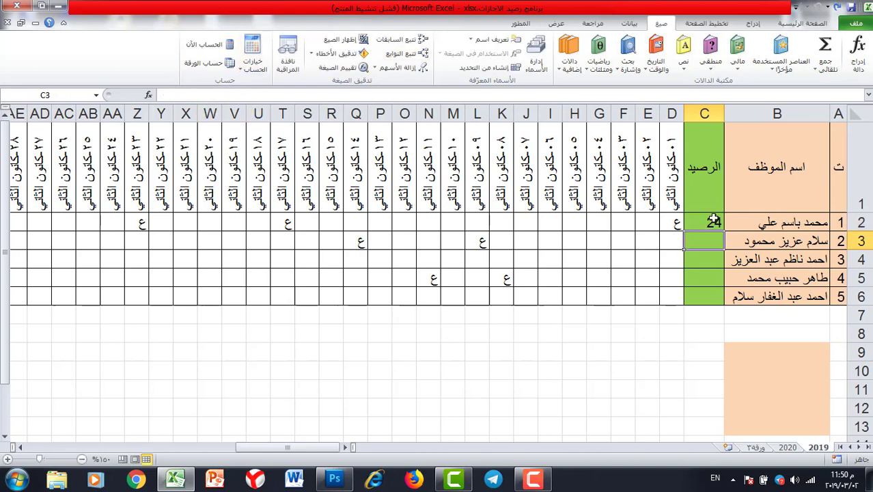
- Choose the leave code ع in January cells O2 and X2 to test the first employee's balance
click(407, 220)
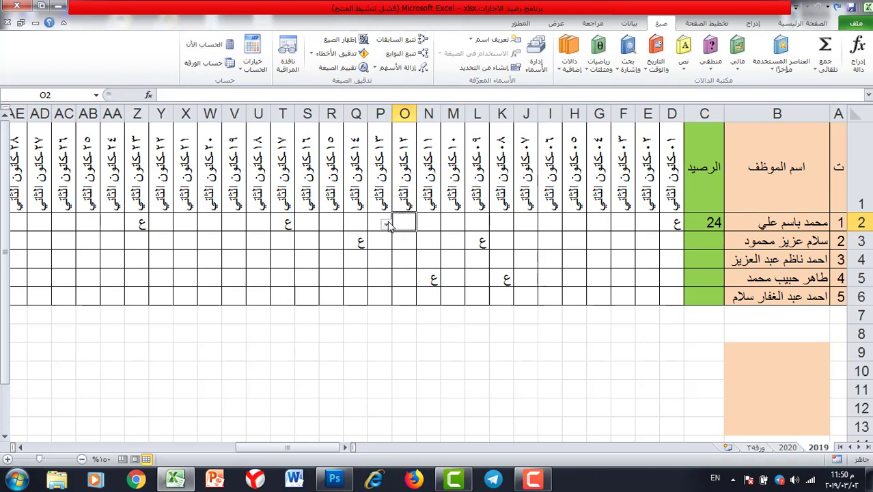
click(387, 225)
click(408, 235)
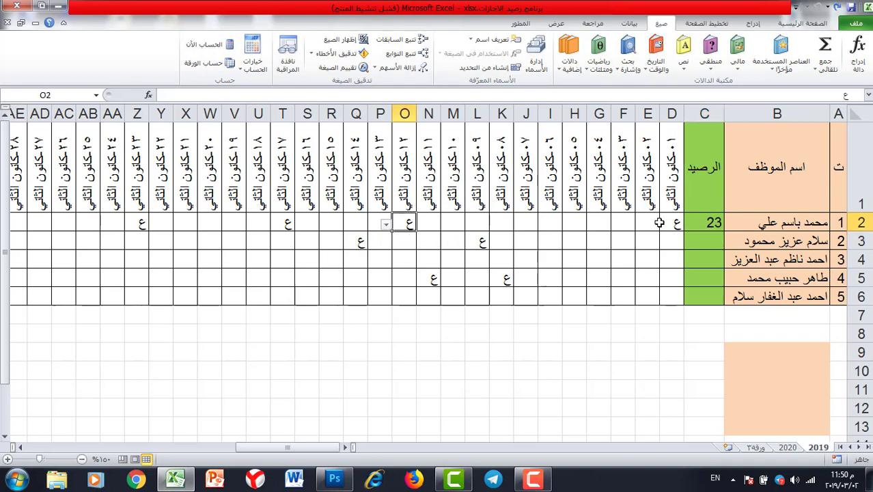
click(181, 222)
click(168, 225)
click(212, 243)
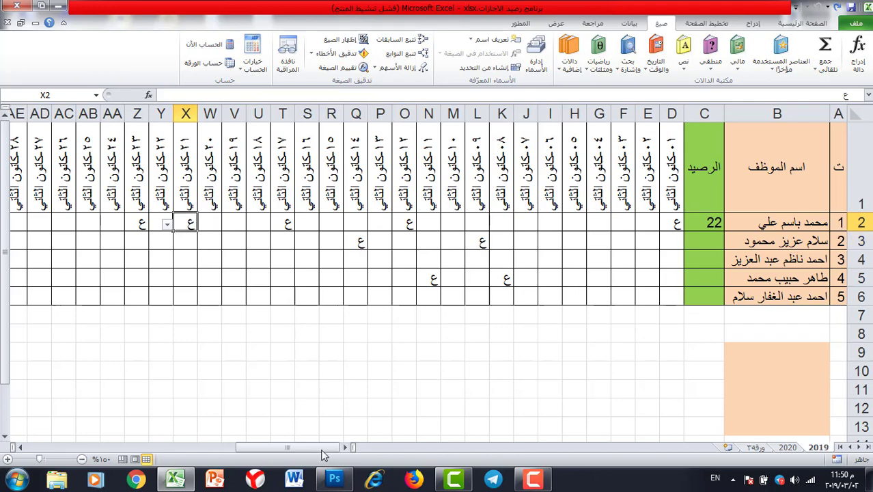
drag(325, 448, 370, 451)
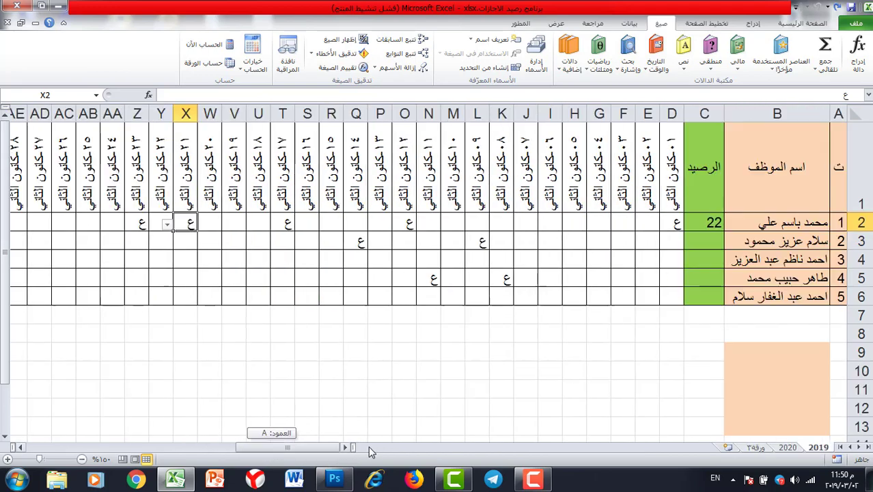
- Copy the balance formula from C2 down through C6 to cover the remaining employees
click(693, 224)
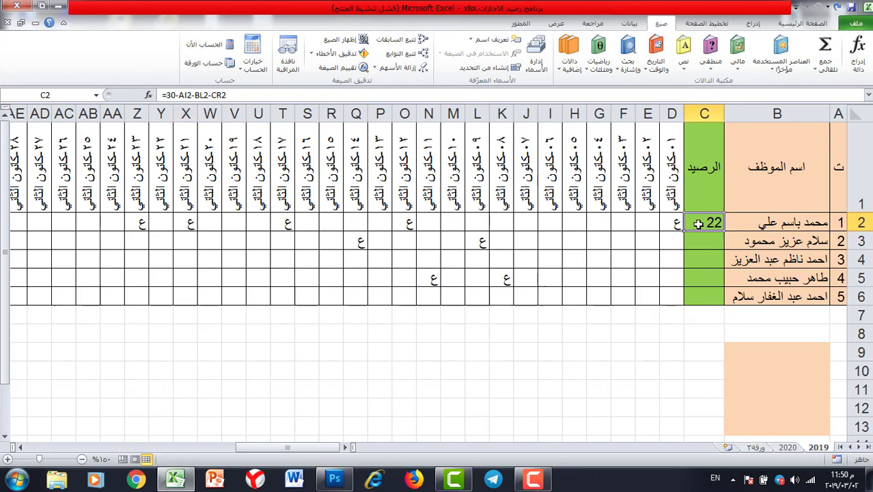
drag(685, 232, 691, 299)
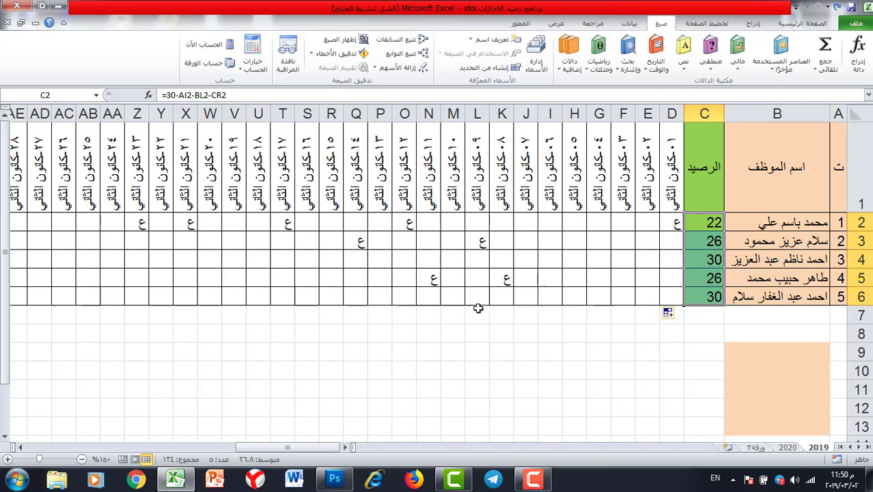
drag(341, 448, 363, 447)
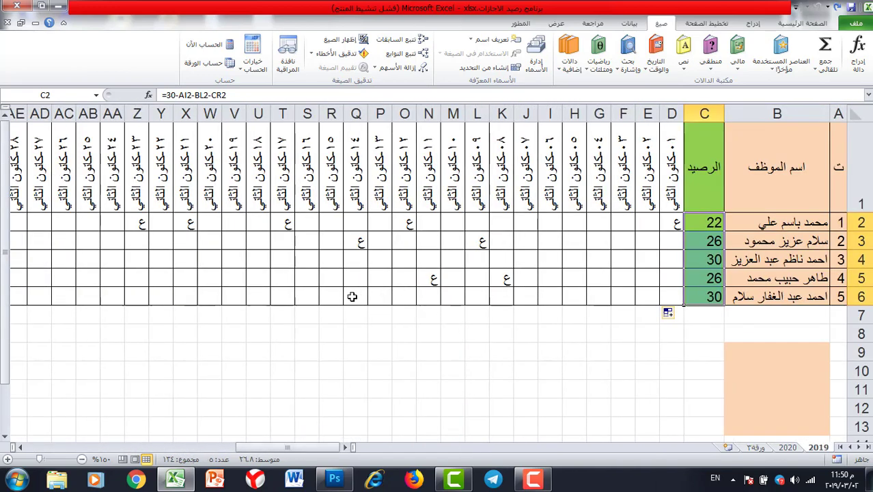
- Choose the leave code ع in January cells R6 and G4 to test the fifth and third employees' balances
click(326, 297)
click(314, 301)
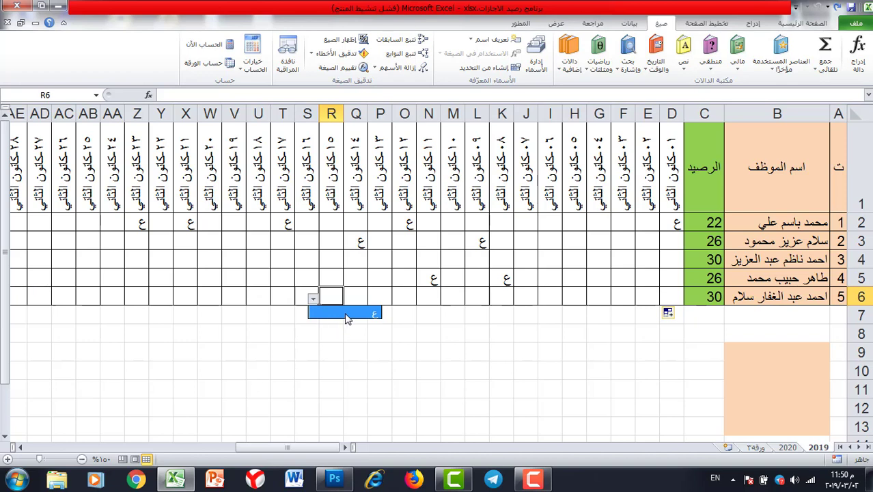
click(340, 314)
click(604, 259)
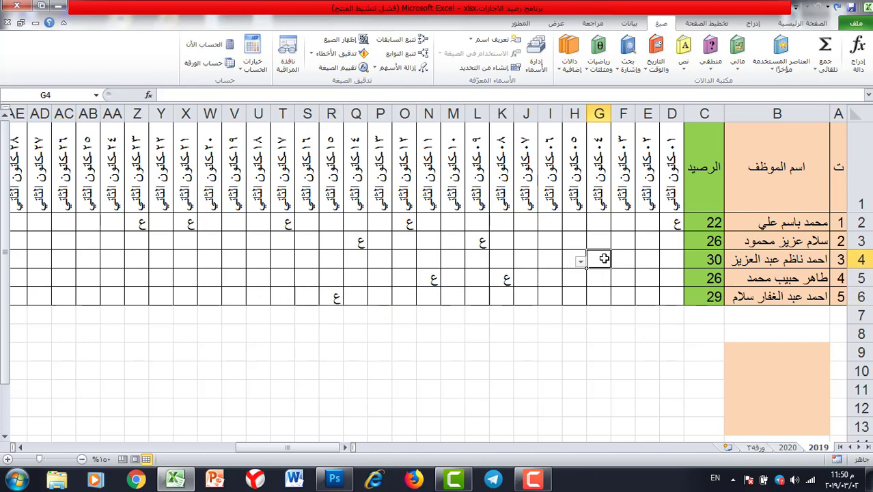
click(581, 262)
click(604, 274)
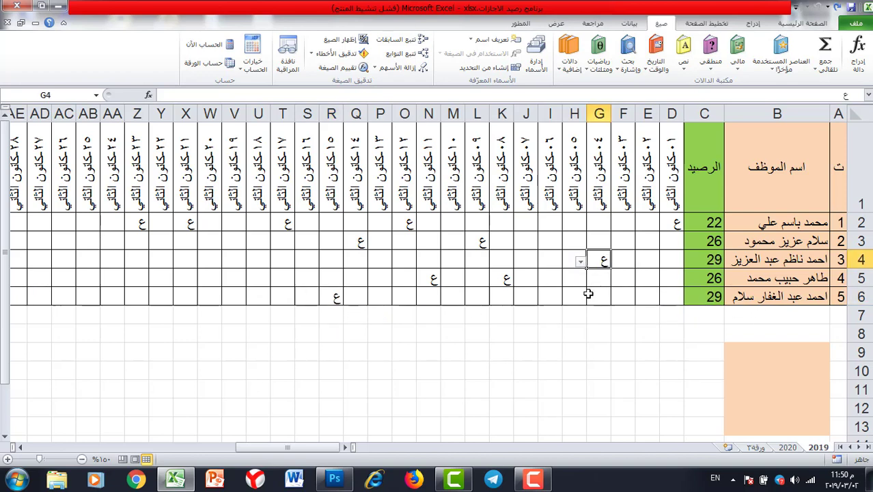